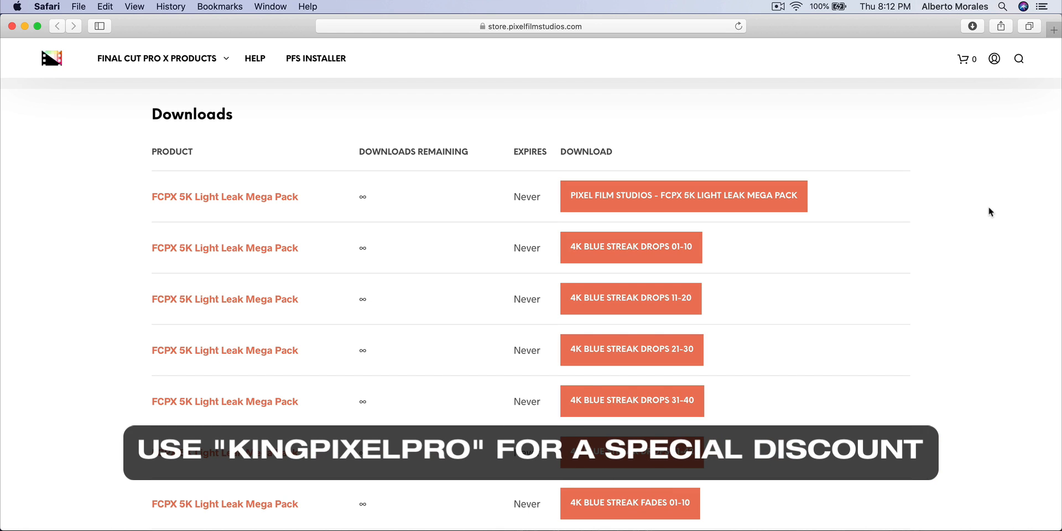
- Look through the available downloads of the FCPX 5K Light Leak Mega Pack
scroll(988, 207, down, 15)
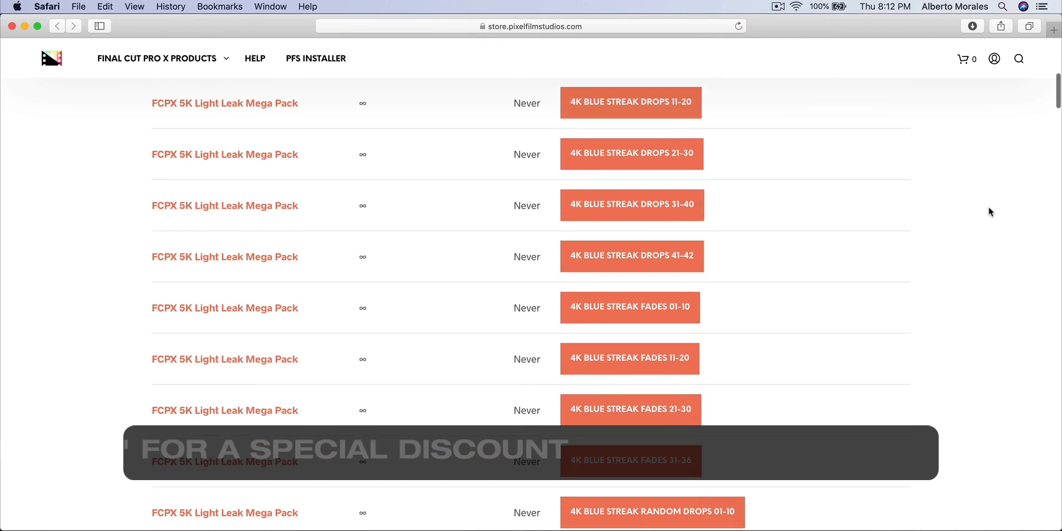
scroll(989, 209, down, 10)
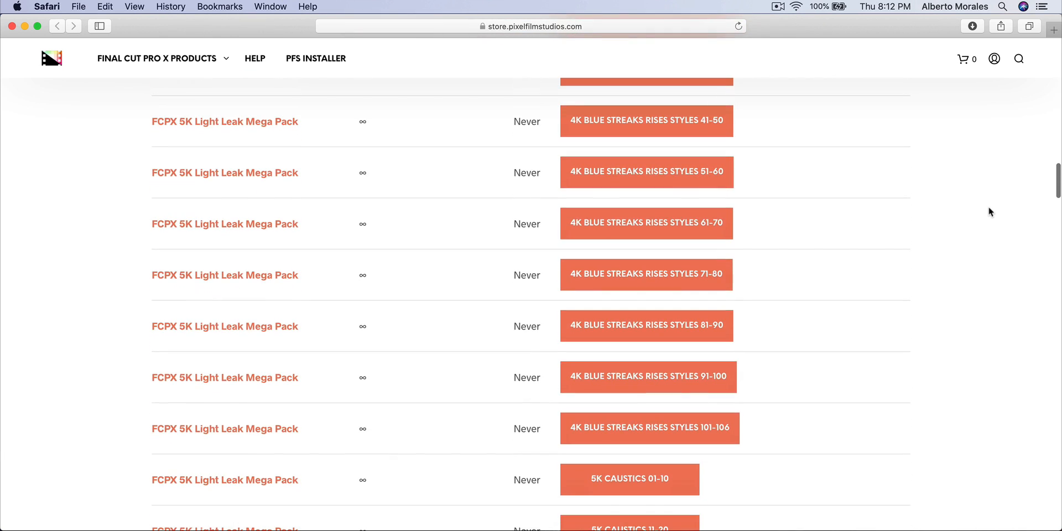
scroll(989, 208, down, 5)
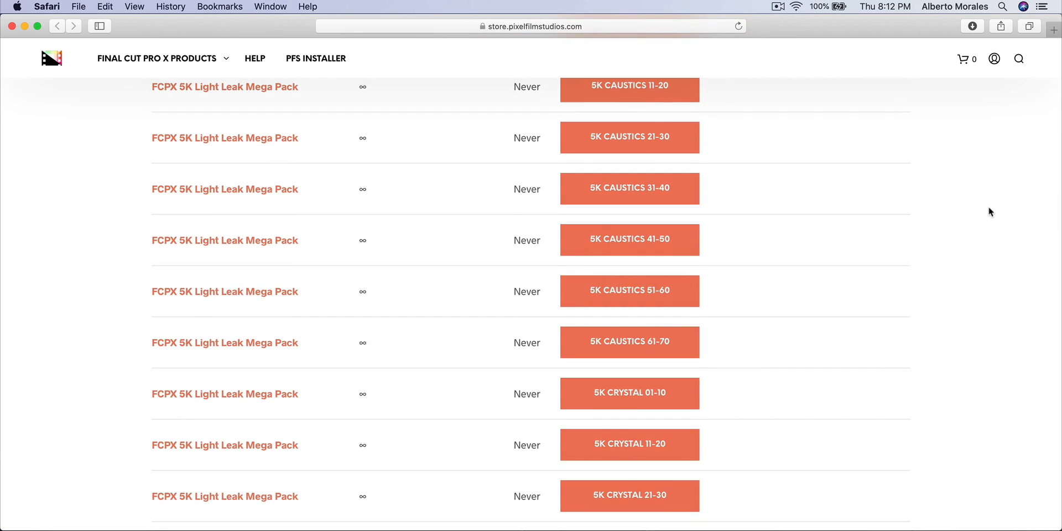
scroll(989, 208, down, 8)
scroll(989, 209, up, 15)
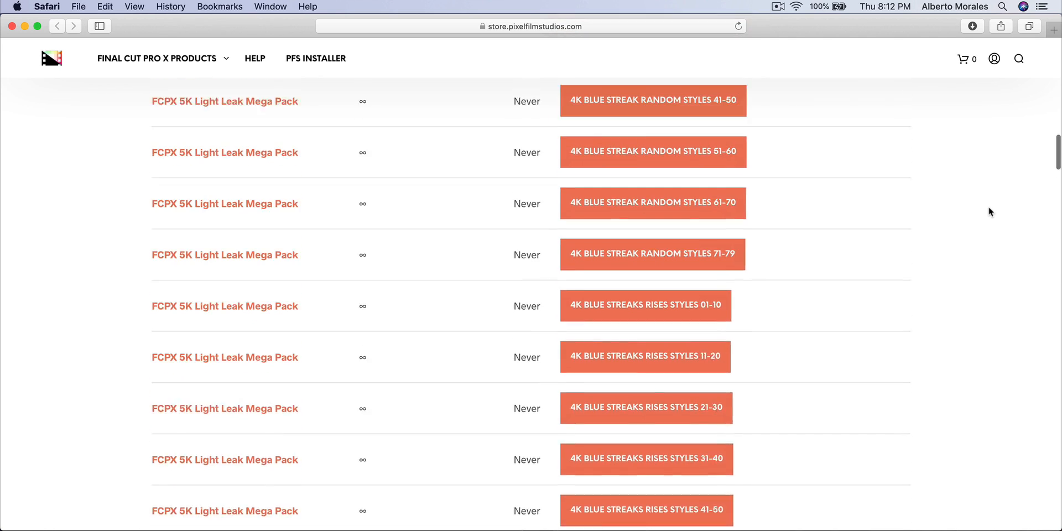
scroll(988, 206, up, 10)
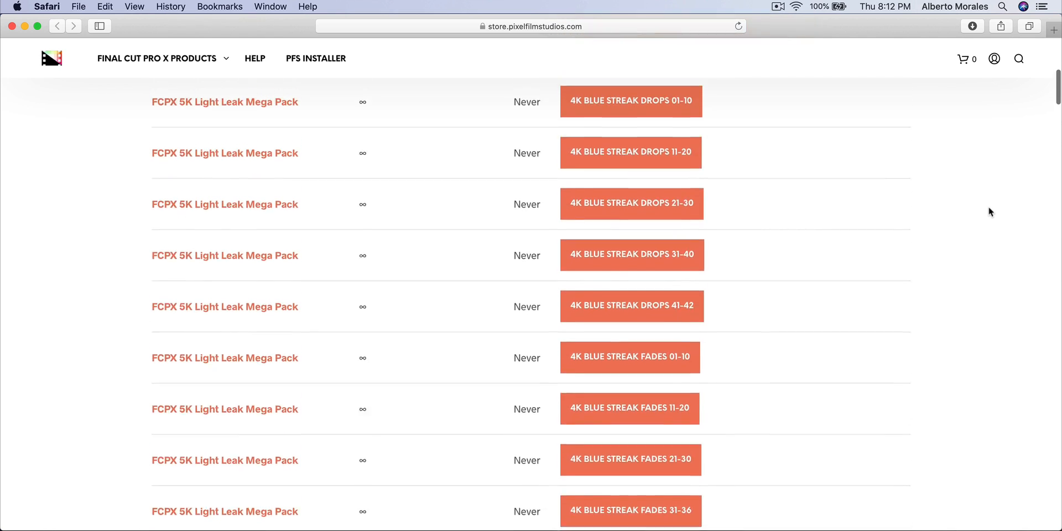
- Download the FCPX 5K Light Leak Mega Pack, 4K Blue Streak Drops 01-10 and further light leak sets from the list
click(658, 134)
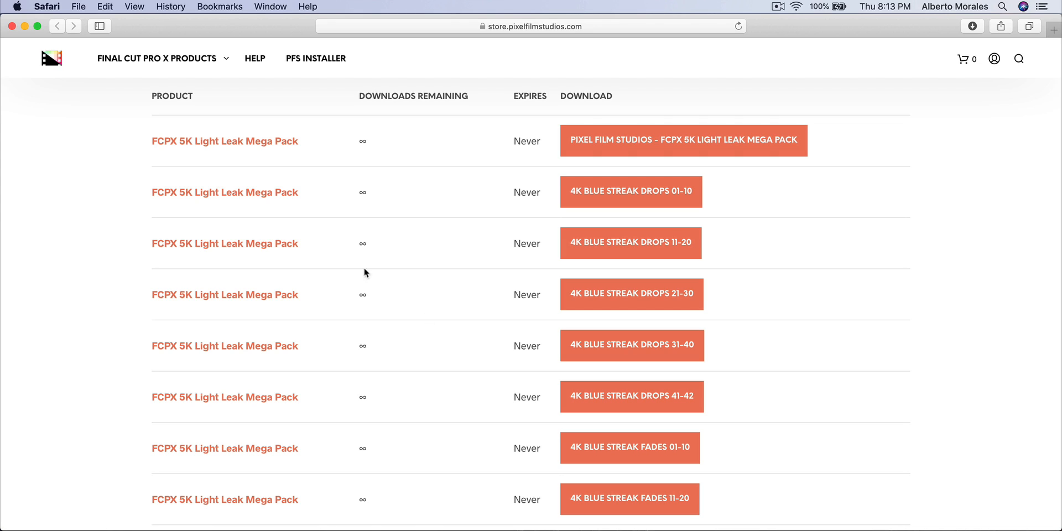
click(640, 203)
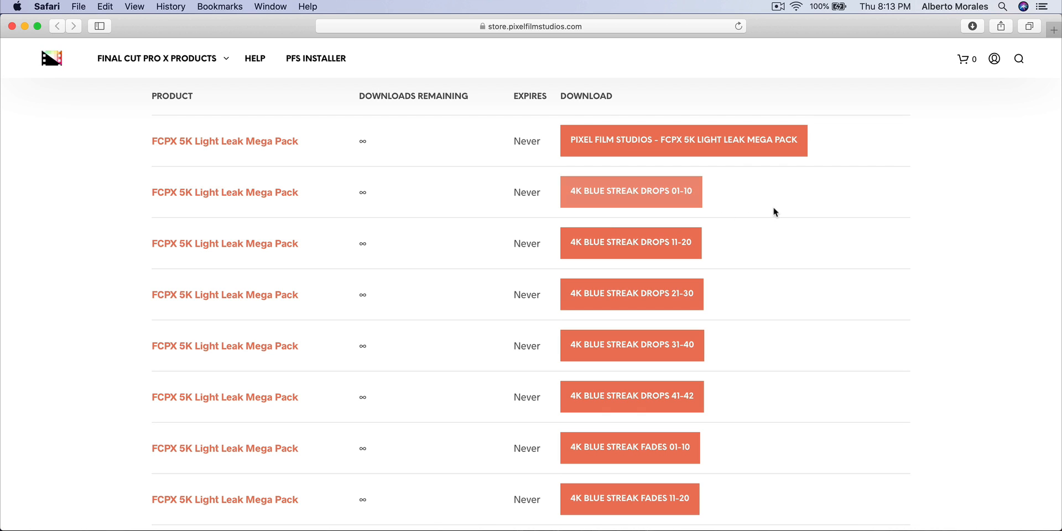
scroll(691, 218, down, 2)
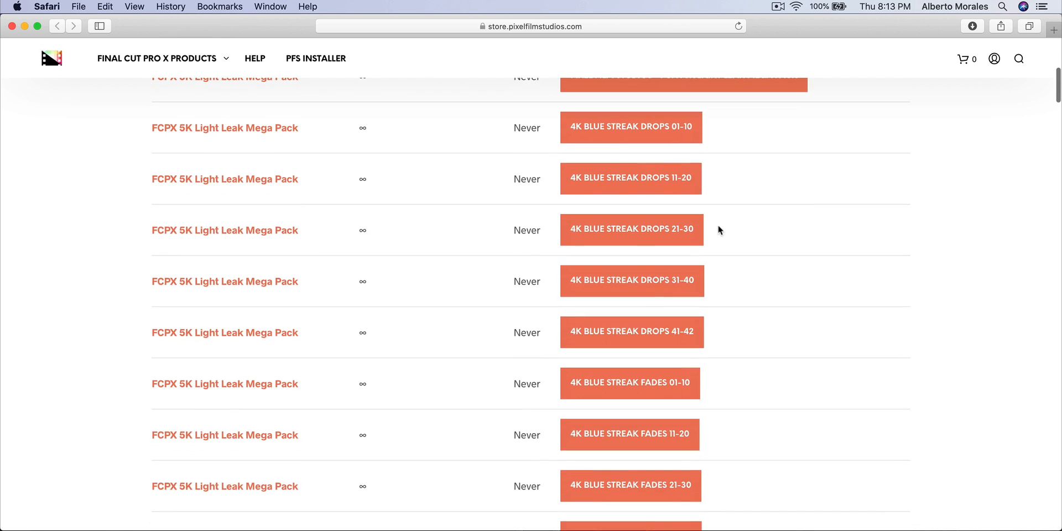
scroll(655, 257, down, 10)
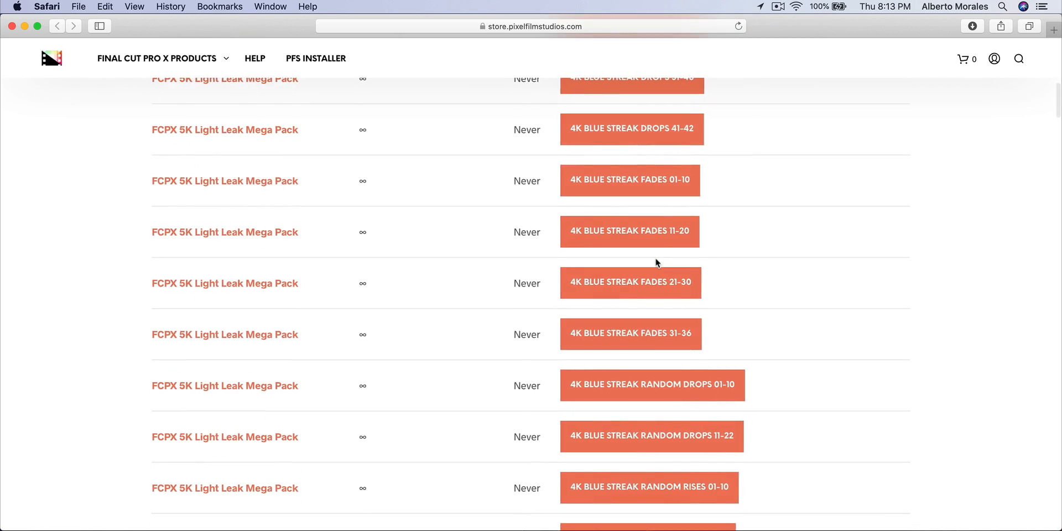
click(614, 294)
scroll(740, 305, down, 10)
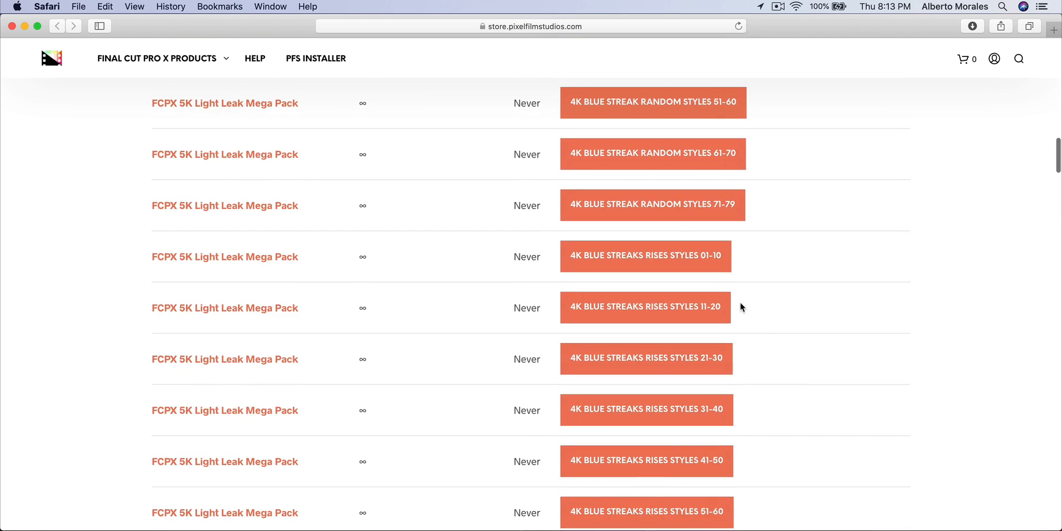
scroll(739, 306, down, 8)
scroll(719, 310, down, 12)
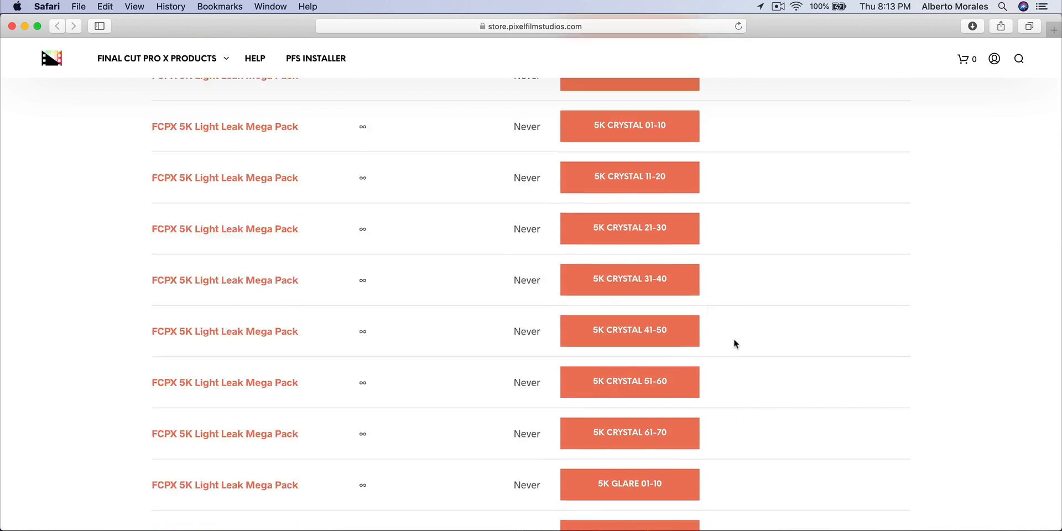
scroll(718, 290, down, 5)
click(683, 373)
scroll(682, 371, down, 5)
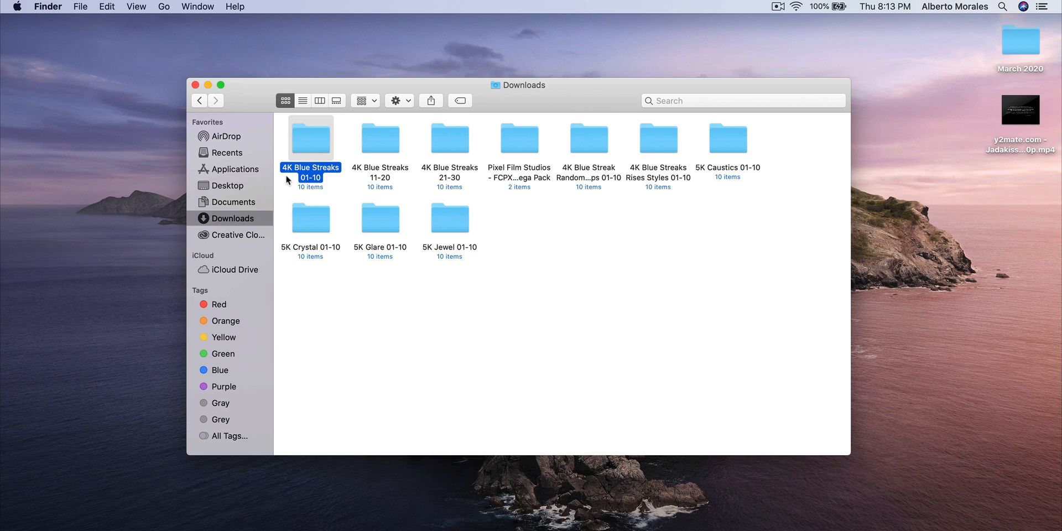
- Switch to Finder, preview 4K Blue Streaks Drop Styles - 2.mov from the 4K Blue Streaks 01-10 folder in Downloads, and close the window
double_click(304, 133)
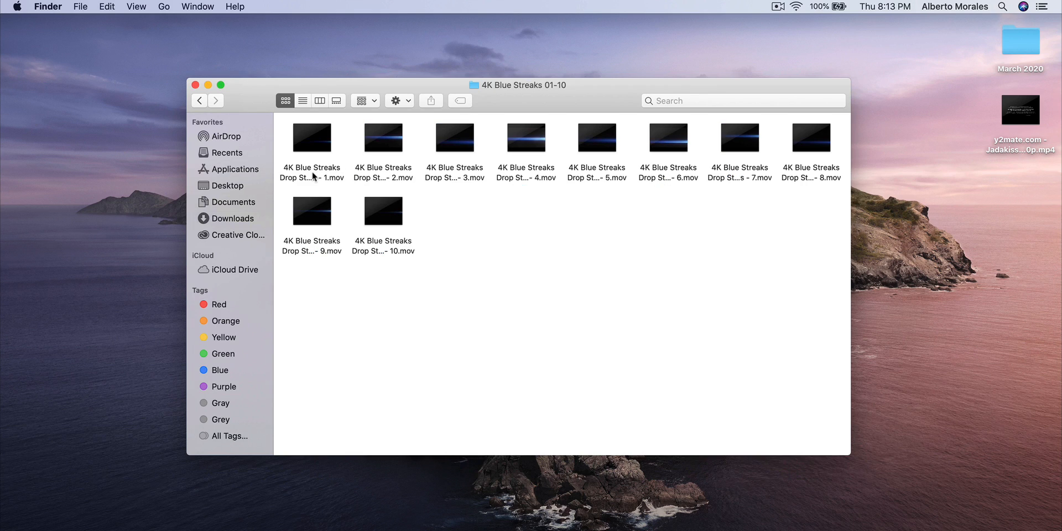
click(396, 178)
key(space)
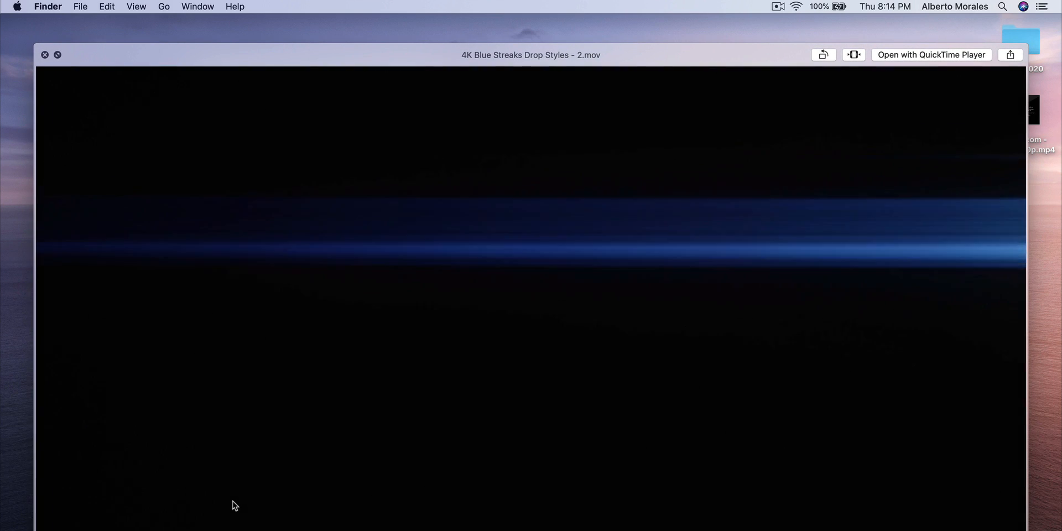
key(space)
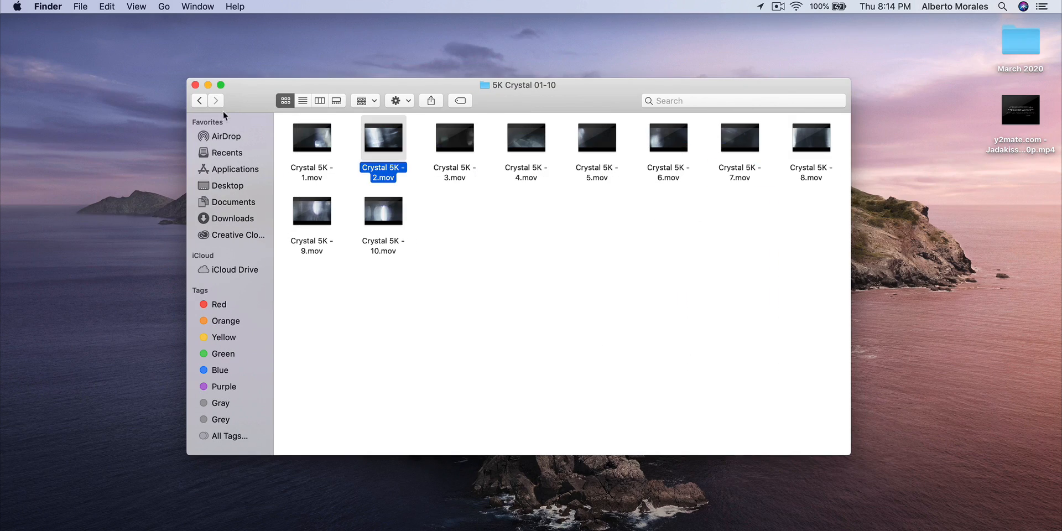
click(199, 101)
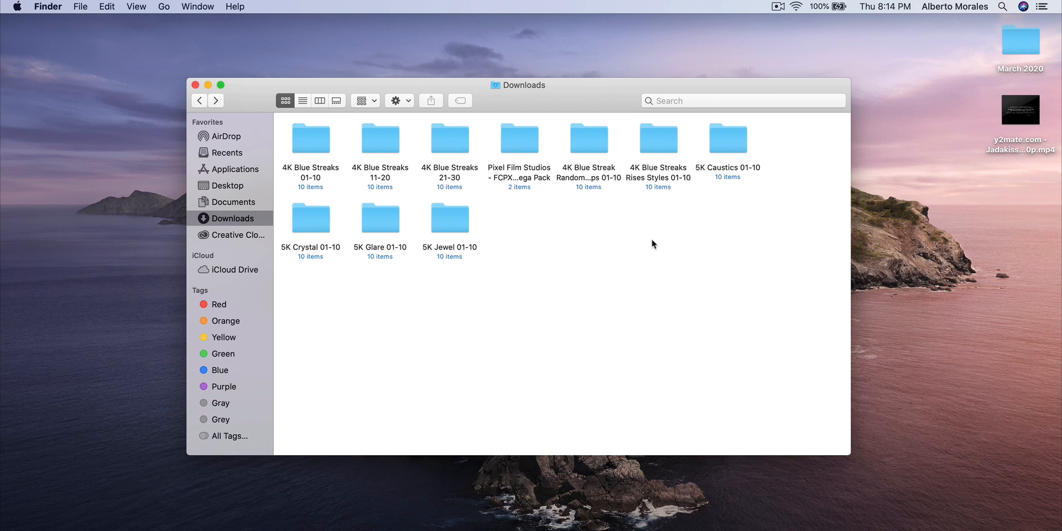
click(195, 85)
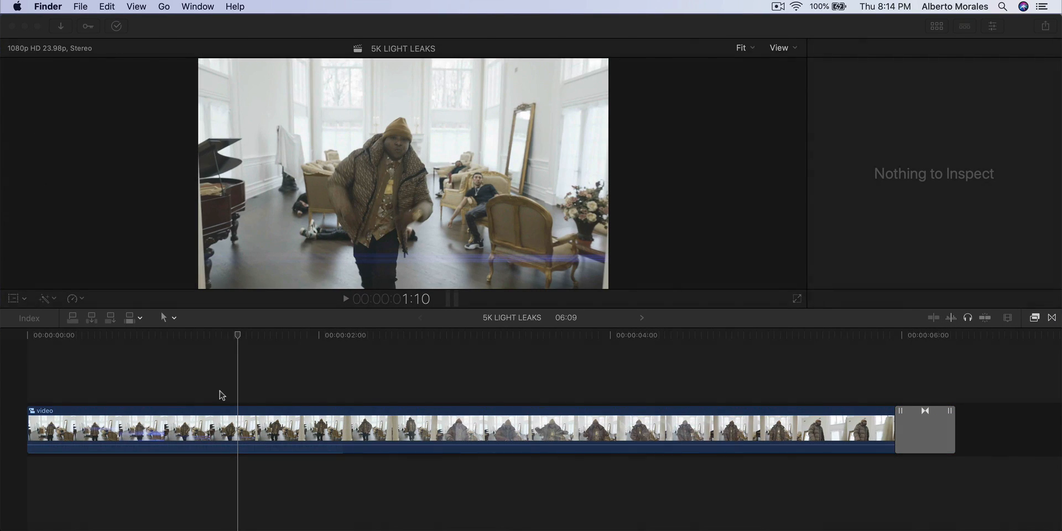
- Switch to Final Cut Pro and play the video clip from near the start of the timeline
click(103, 435)
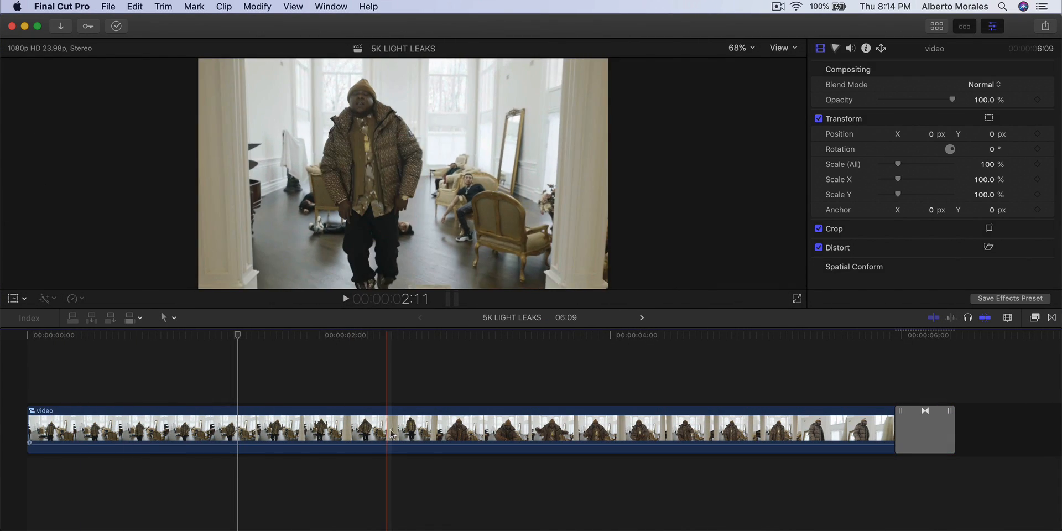
click(118, 394)
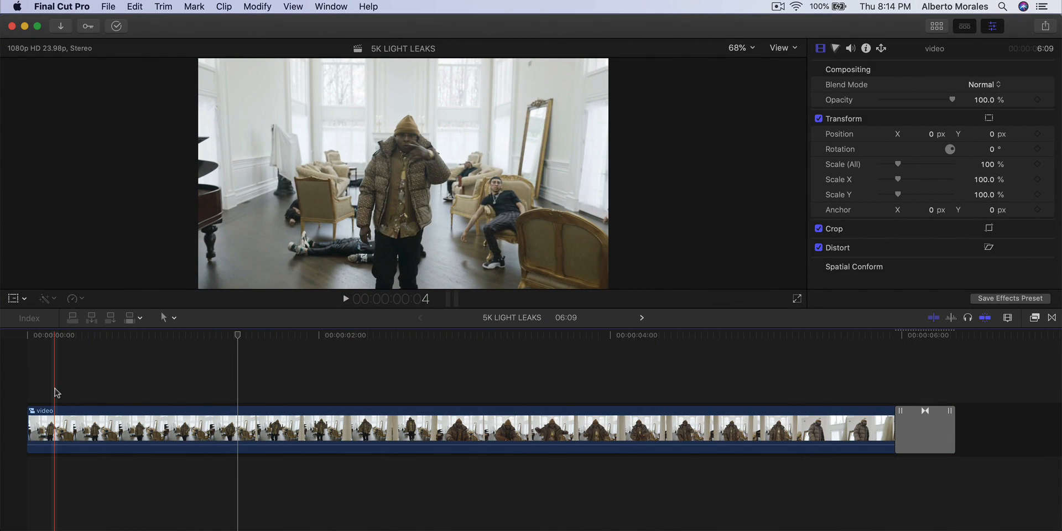
key(space)
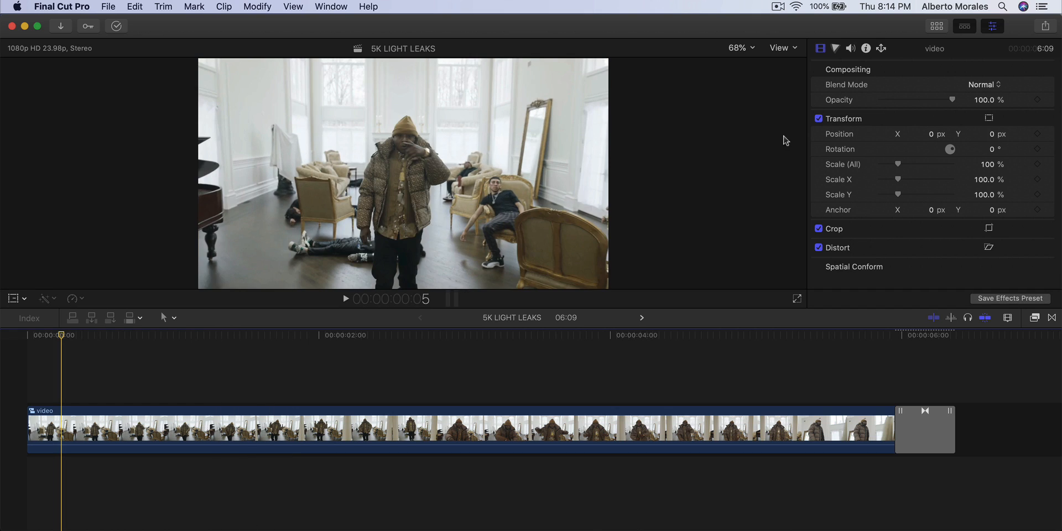
- Show the media browser and open media import on the Downloads folder
click(936, 26)
click(370, 132)
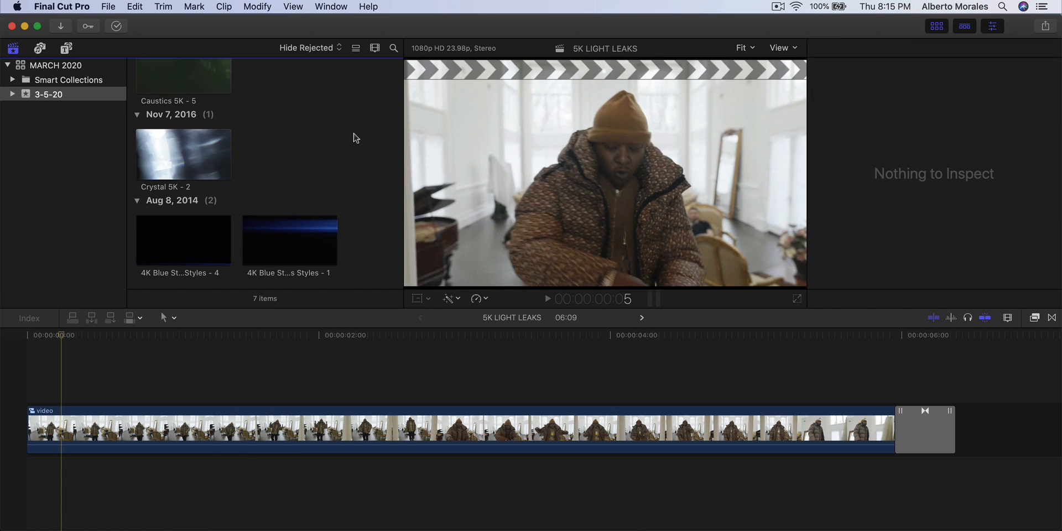
key(super+i)
click(306, 386)
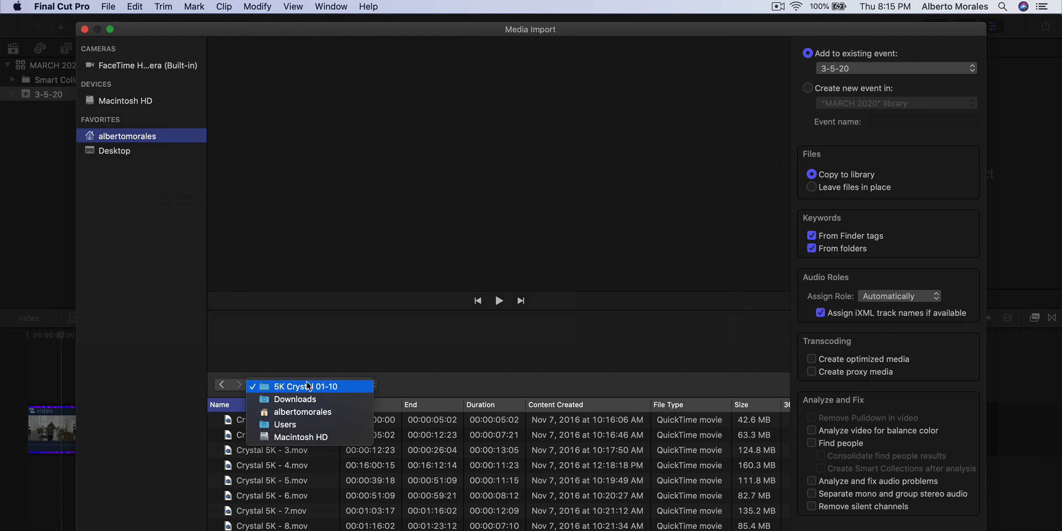
click(302, 399)
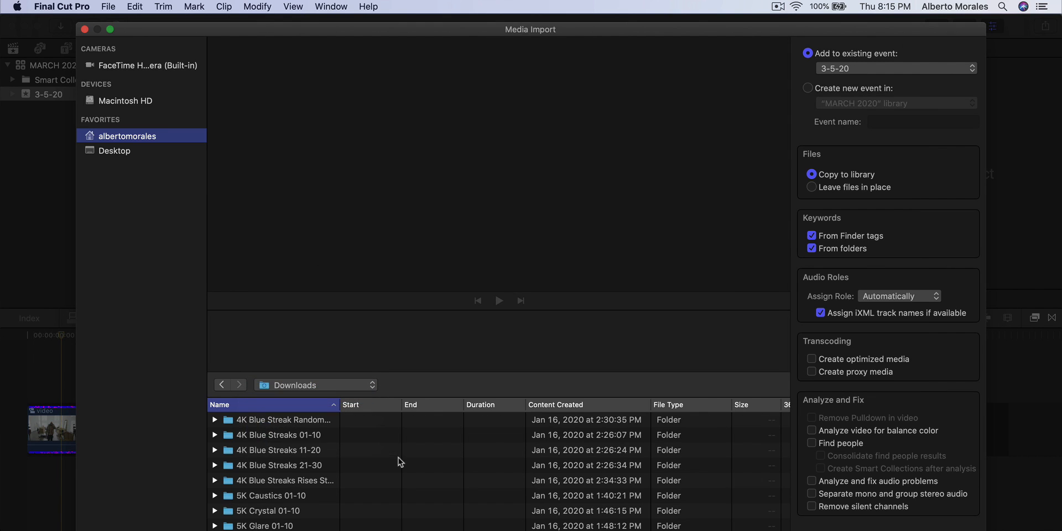
- Open the 5K Crystal 01-10 folder among the downloaded light leak folders
click(284, 423)
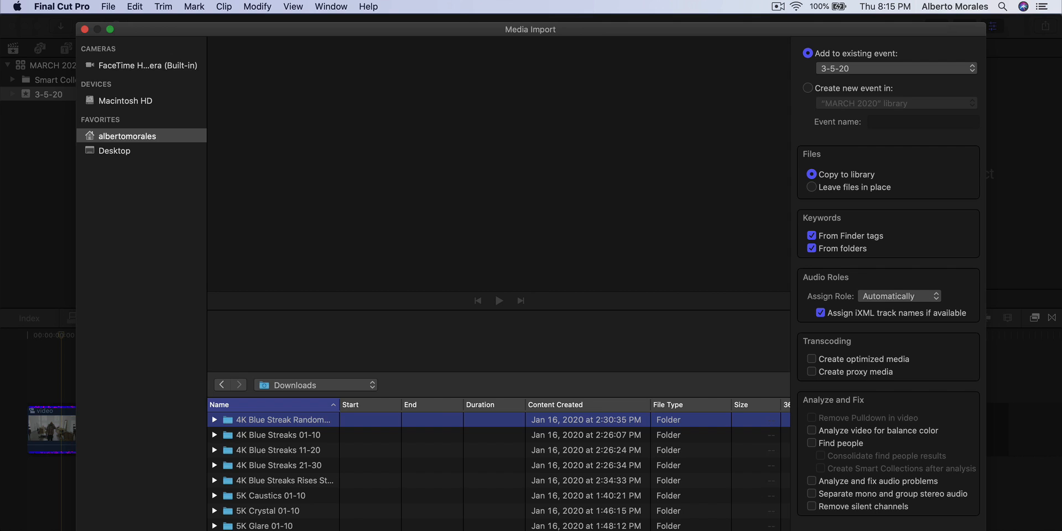
key(Down)
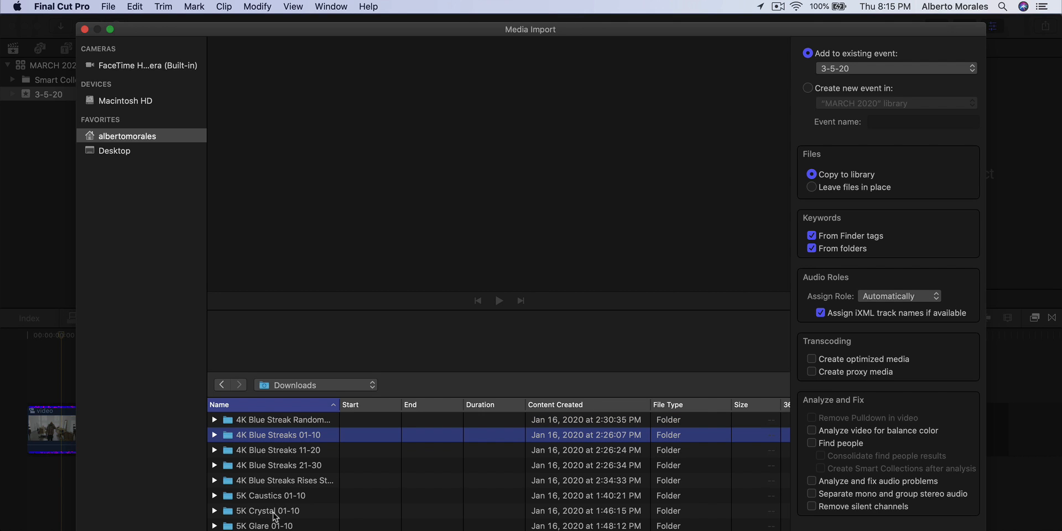
click(274, 511)
double_click(279, 515)
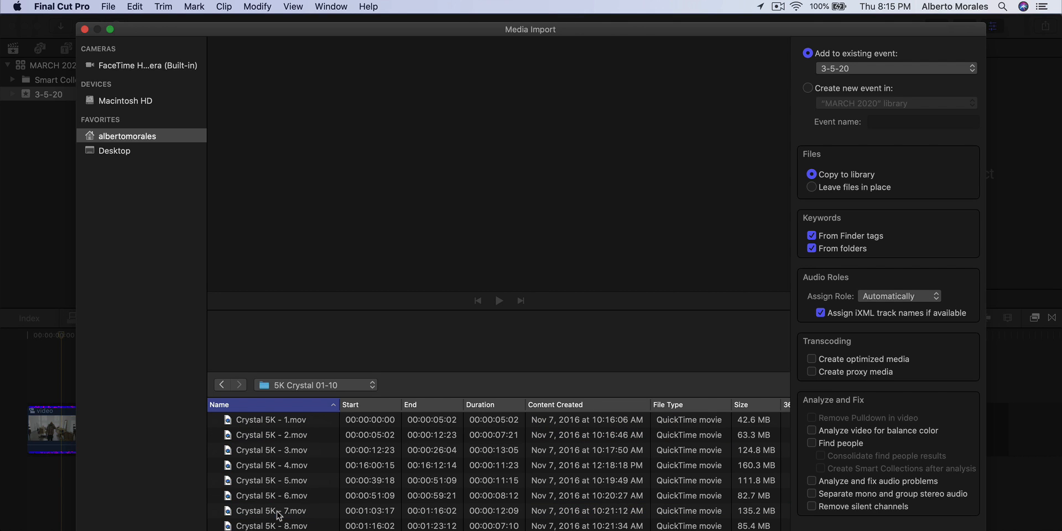
scroll(290, 435, down, 1)
- Preview Crystal 5K - 1.mov and Crystal 5K - 2.mov, and close media import
click(299, 422)
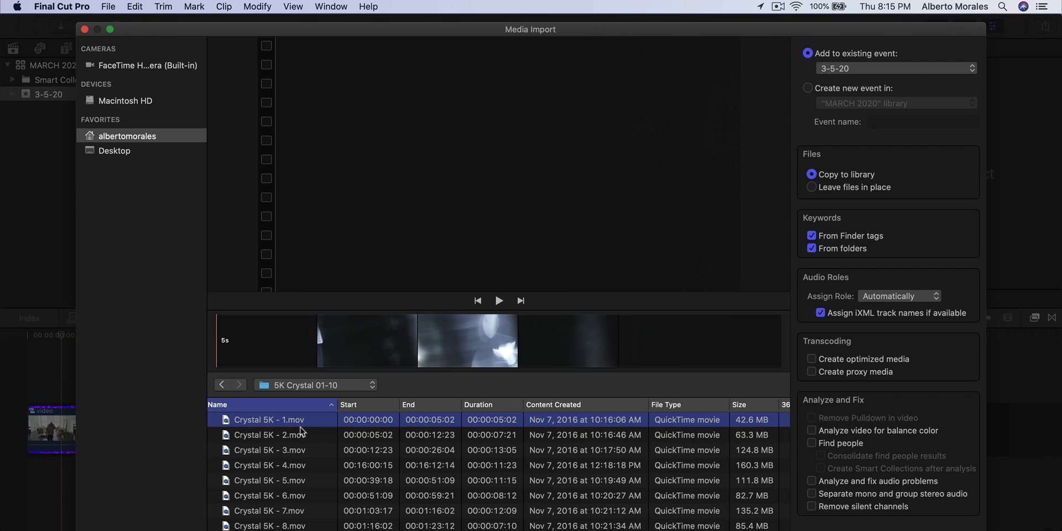
key(space)
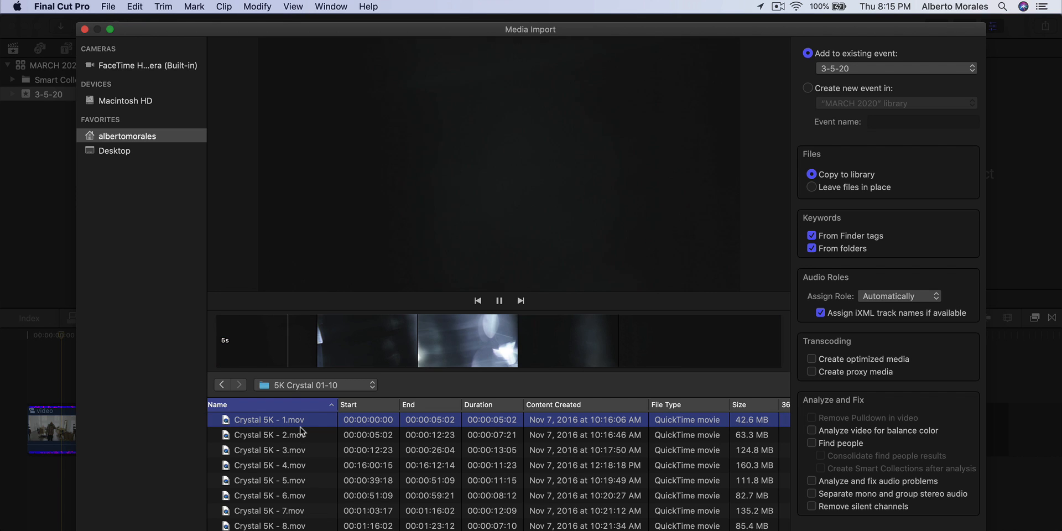
click(302, 434)
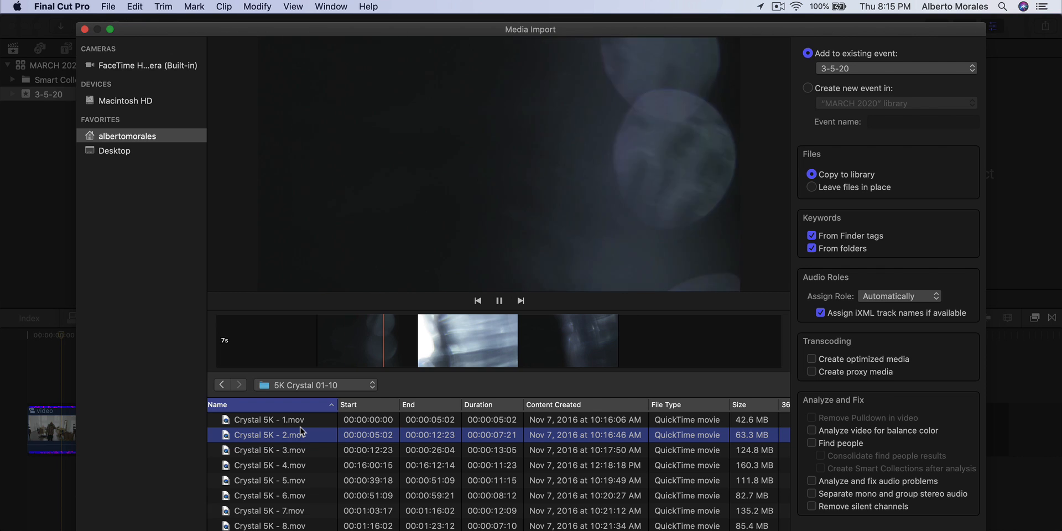
key(Down)
click(301, 434)
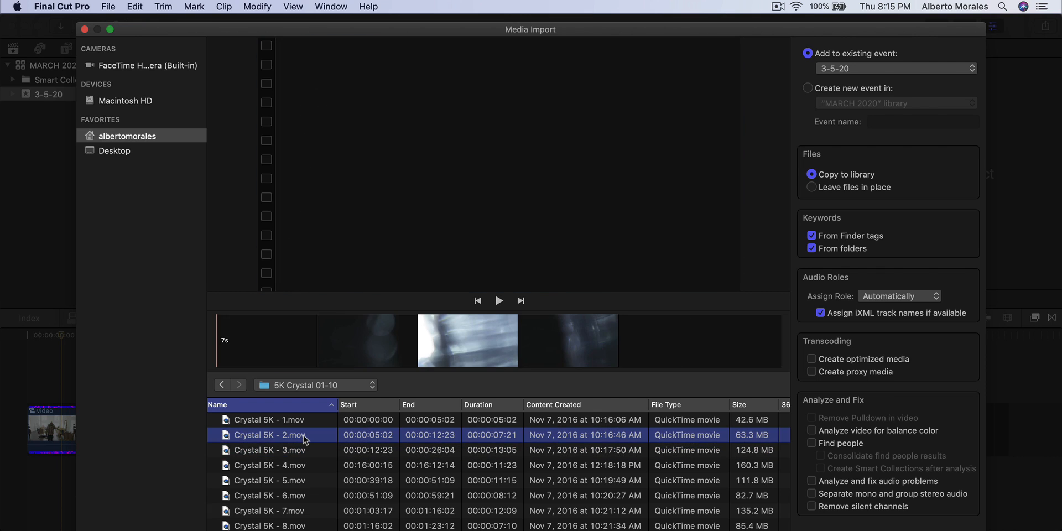
key(Return)
click(313, 422)
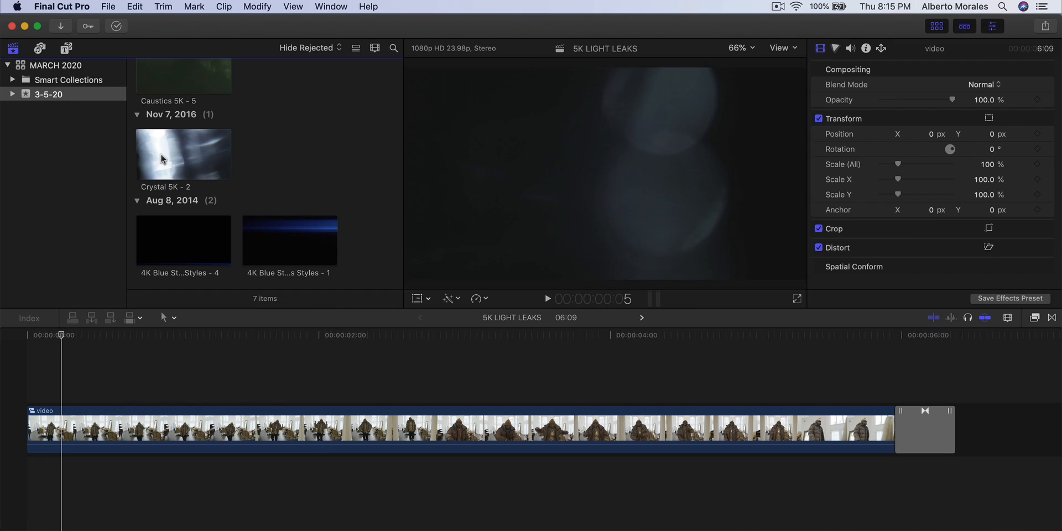
- Place the Crystal 5K - 2 clip above the video clip at the start of the timeline and hide the media browser
click(172, 162)
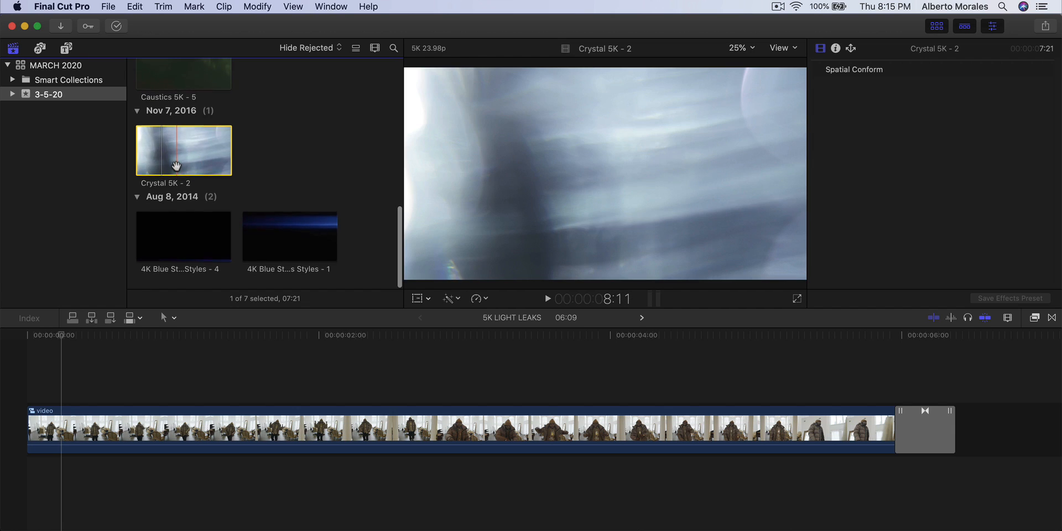
scroll(175, 165, up, 5)
scroll(176, 166, down, 5)
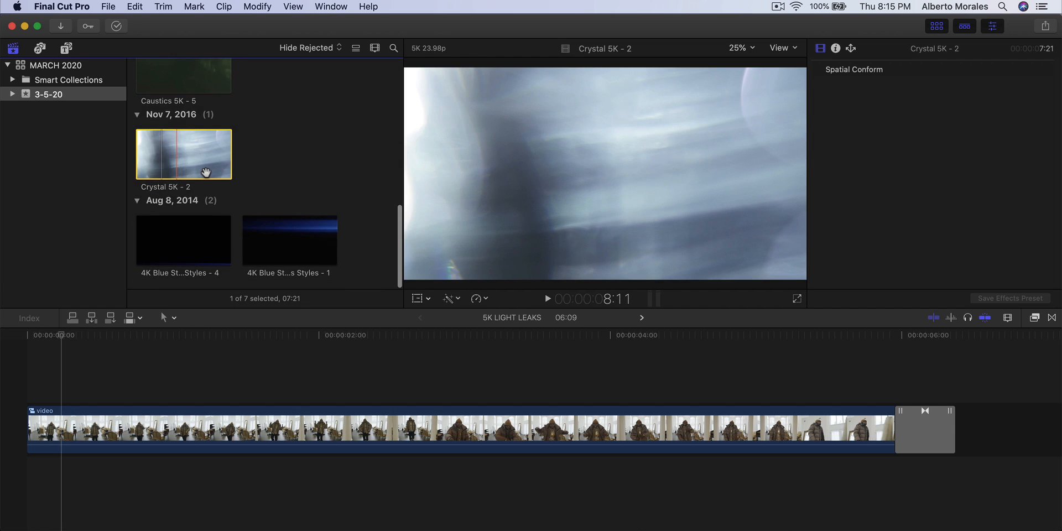
drag(194, 179, 101, 377)
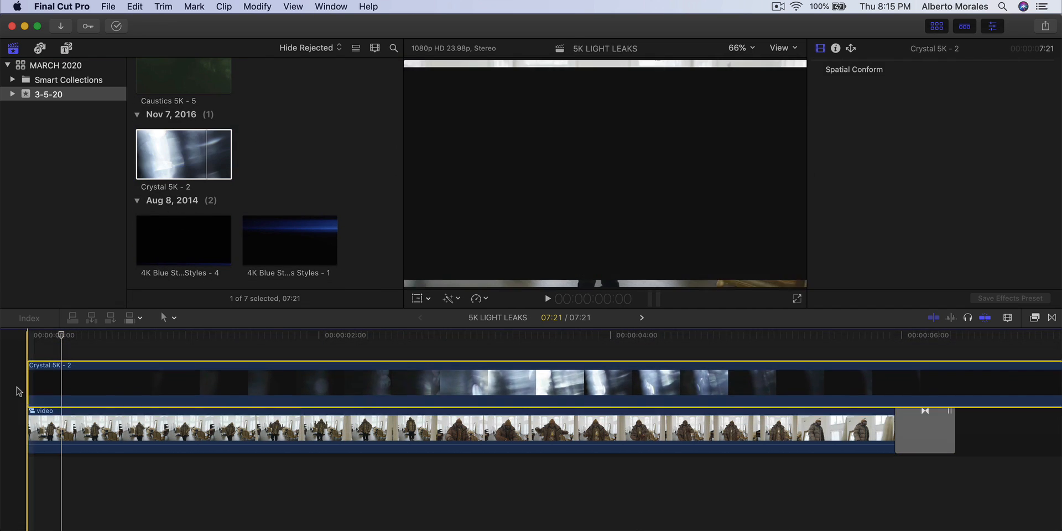
click(126, 378)
key(ctrl+super+1)
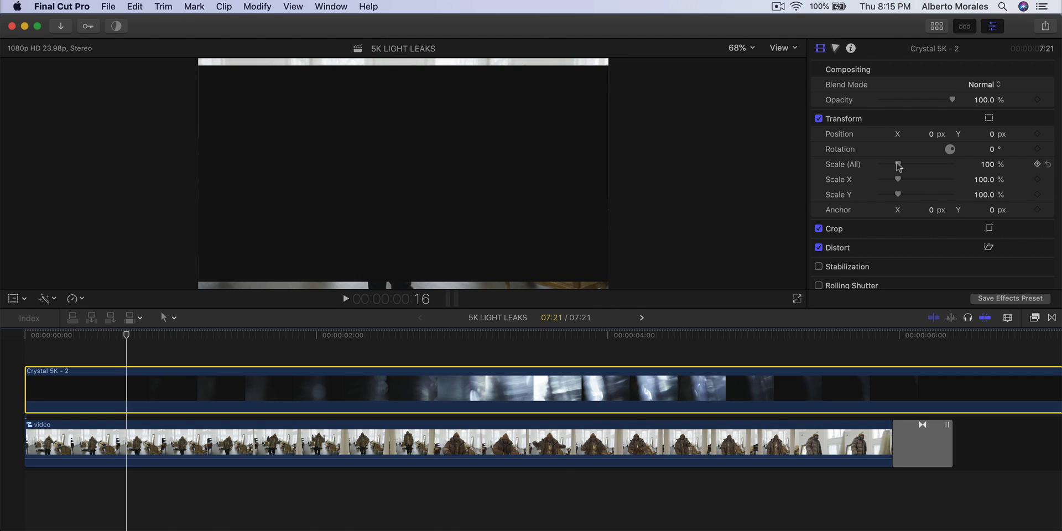
- Scale the Crystal 5K - 2 clip to 108%, set its blend mode to Screen, and play back the overlay
drag(898, 165, 900, 167)
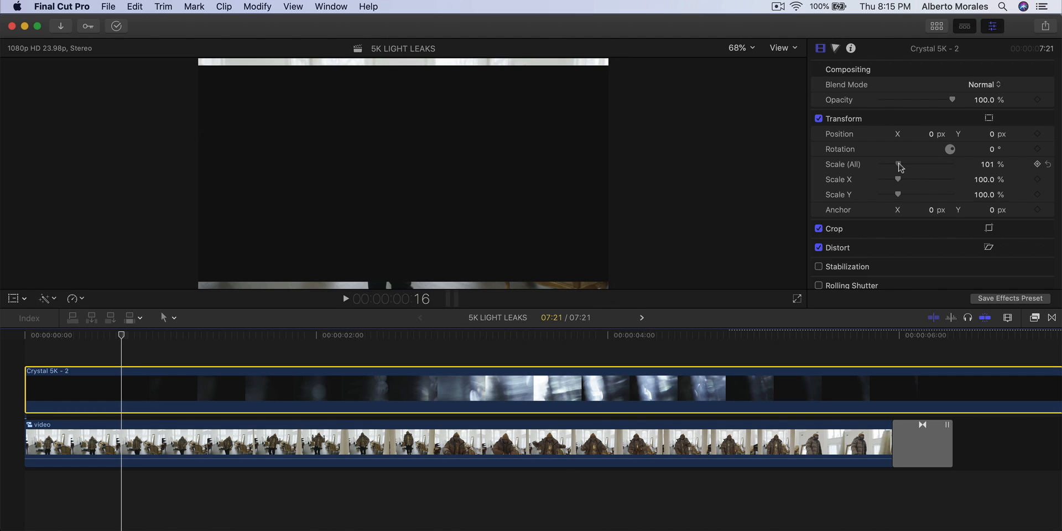
click(994, 85)
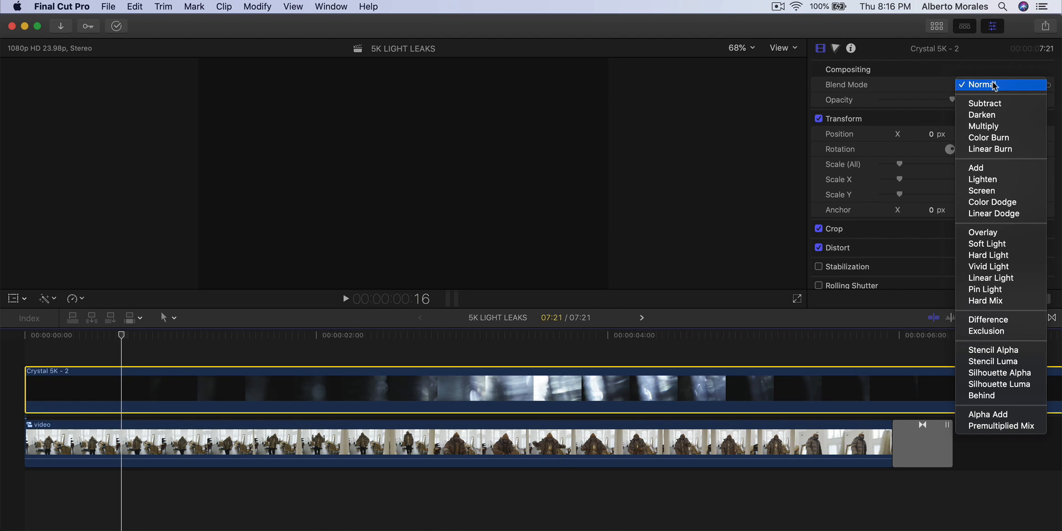
click(982, 191)
key(space)
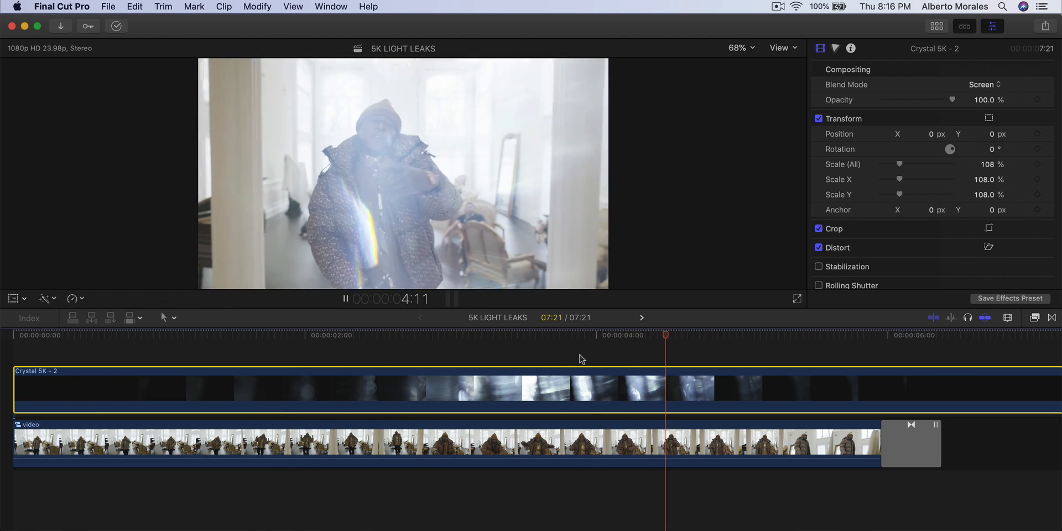
key(space)
- Trim the start of the Crystal 5K - 2 clip to shorten it to about 6:01 and play it back
drag(14, 387, 39, 378)
key(space)
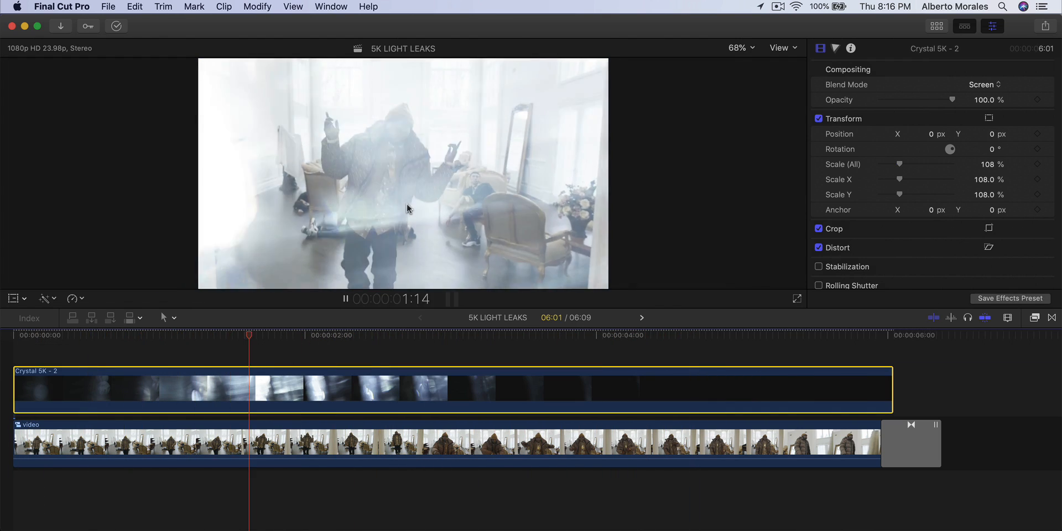
key(space)
- Try shifting the light leak sideways at 2:05 with the on-screen Transform, then undo the move
drag(353, 336, 342, 380)
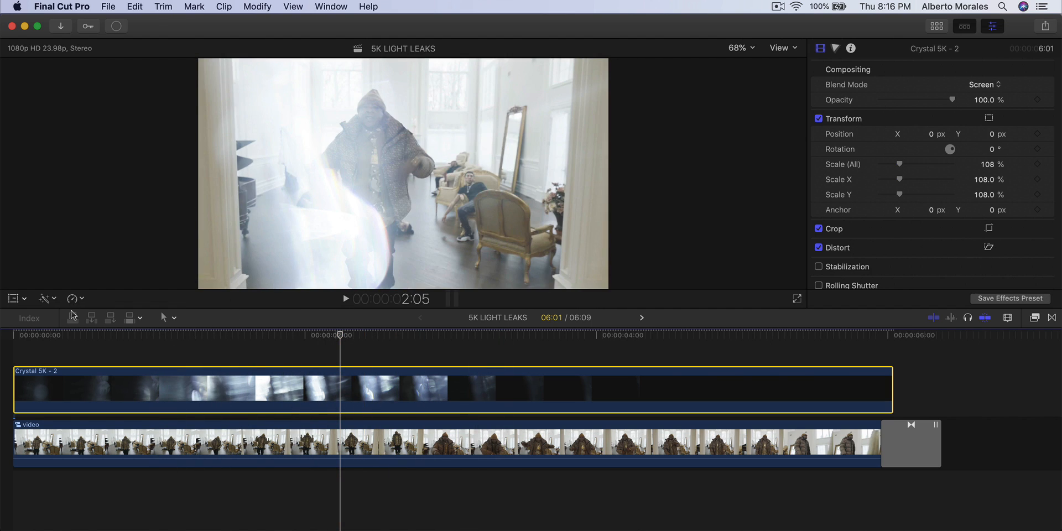
click(13, 300)
drag(404, 173, 341, 173)
key(super+z)
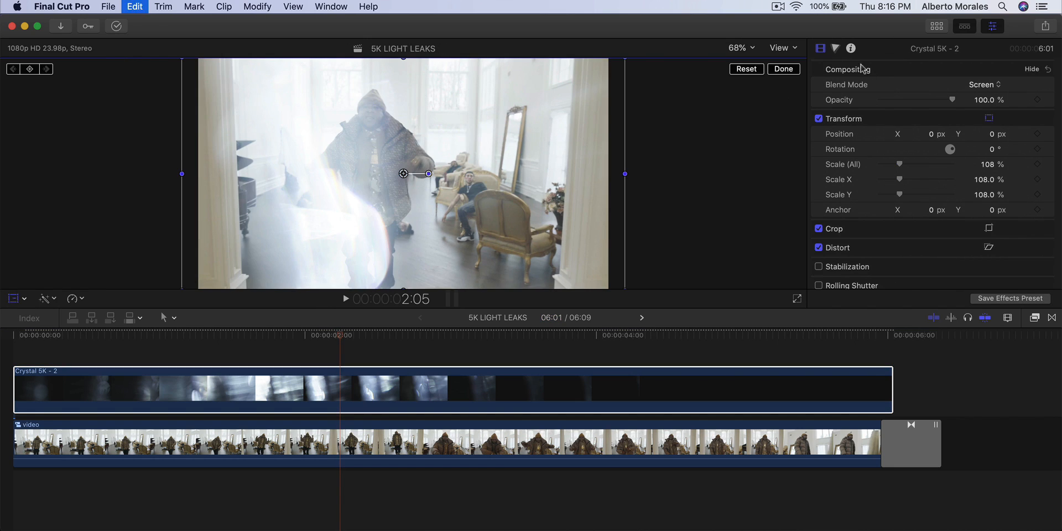
click(783, 68)
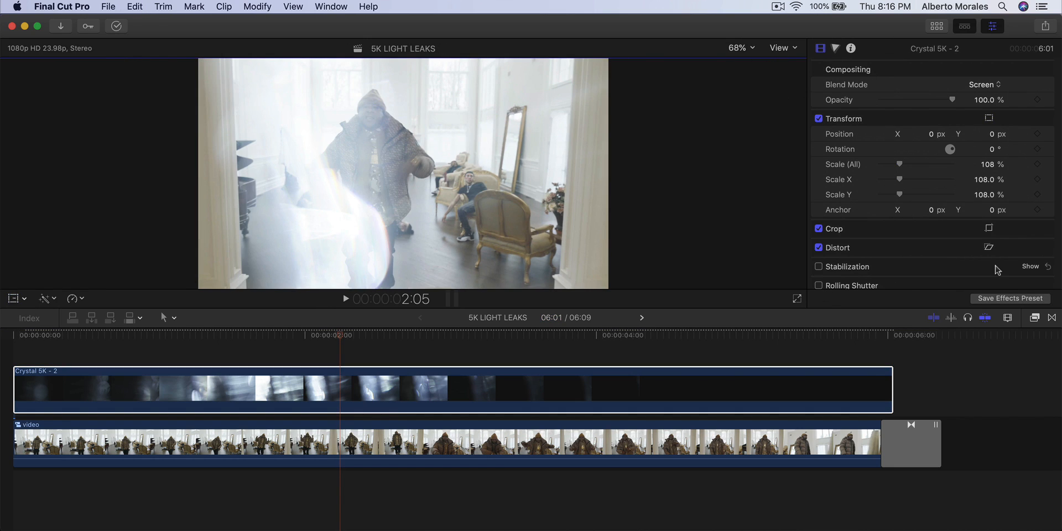
- Apply the Basic Compositing Tool effect from the 5K Light Leak pack to the Crystal 5K - 2 clip and hide the effects browser
click(1034, 318)
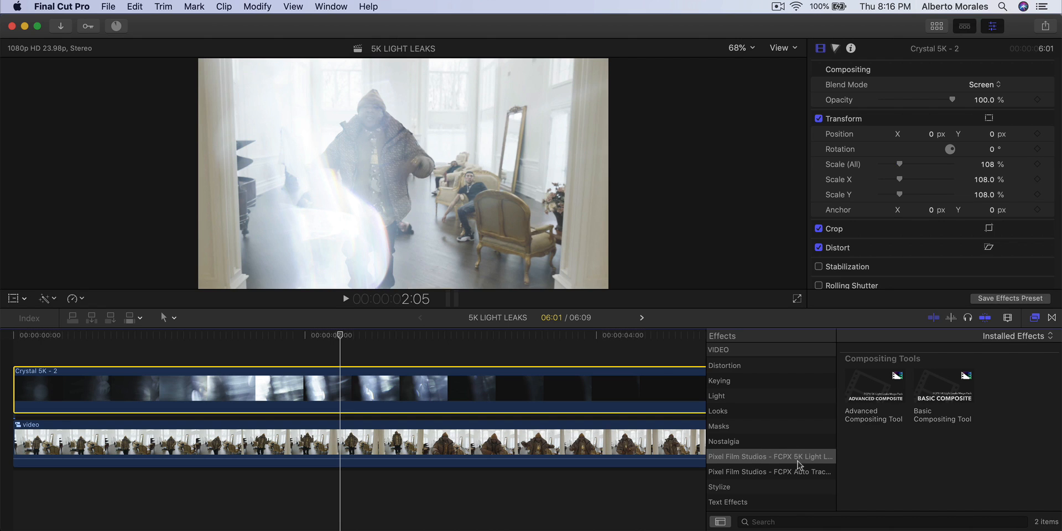
click(892, 381)
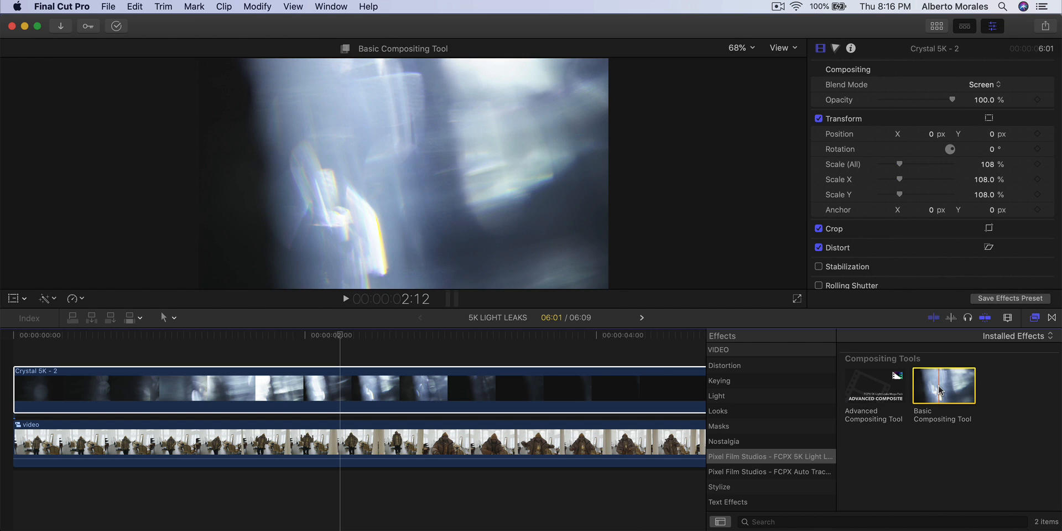
drag(939, 390, 340, 389)
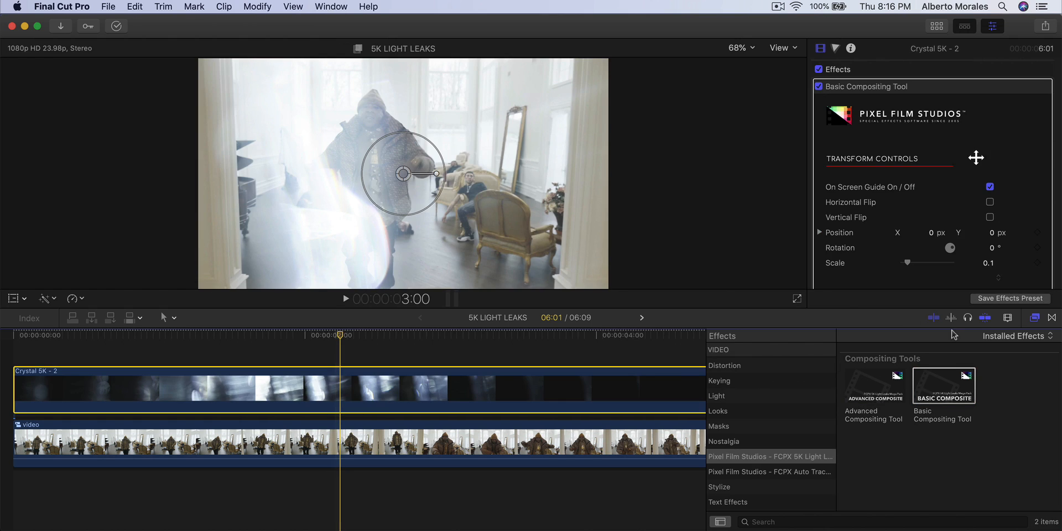
click(1035, 319)
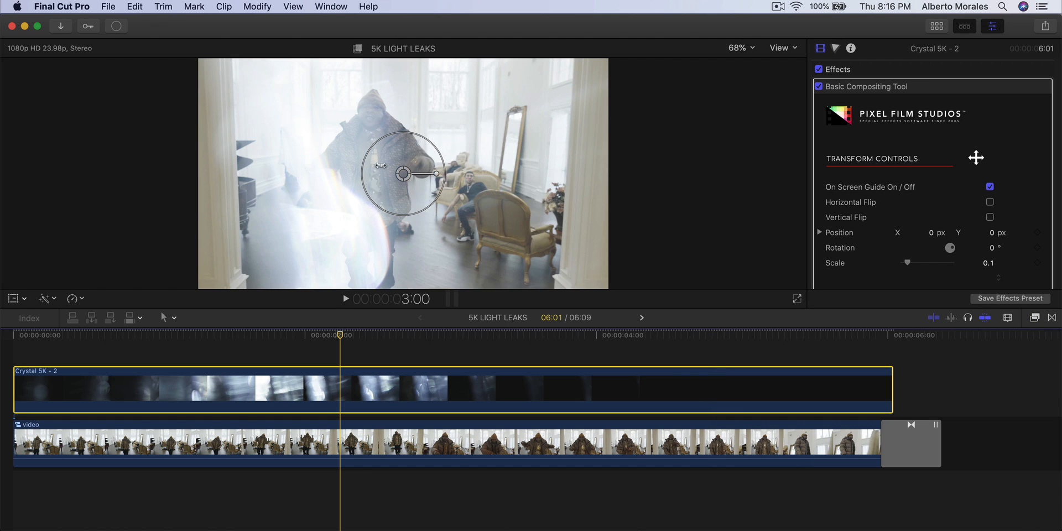
- Reposition the light leak with the effect's on-screen guide to about X -0.38 and Y 0.21
scroll(880, 182, down, 3)
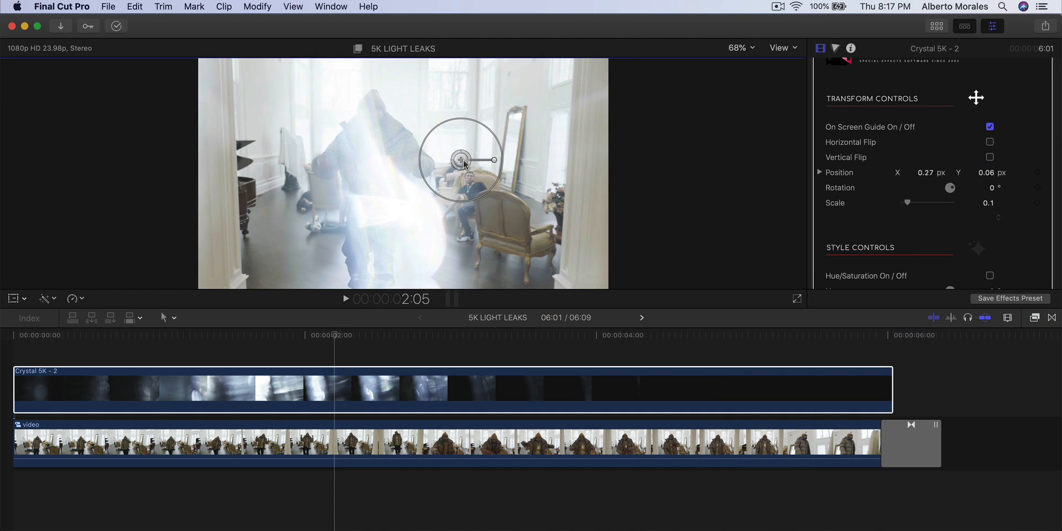
drag(457, 162, 320, 155)
drag(320, 106, 320, 125)
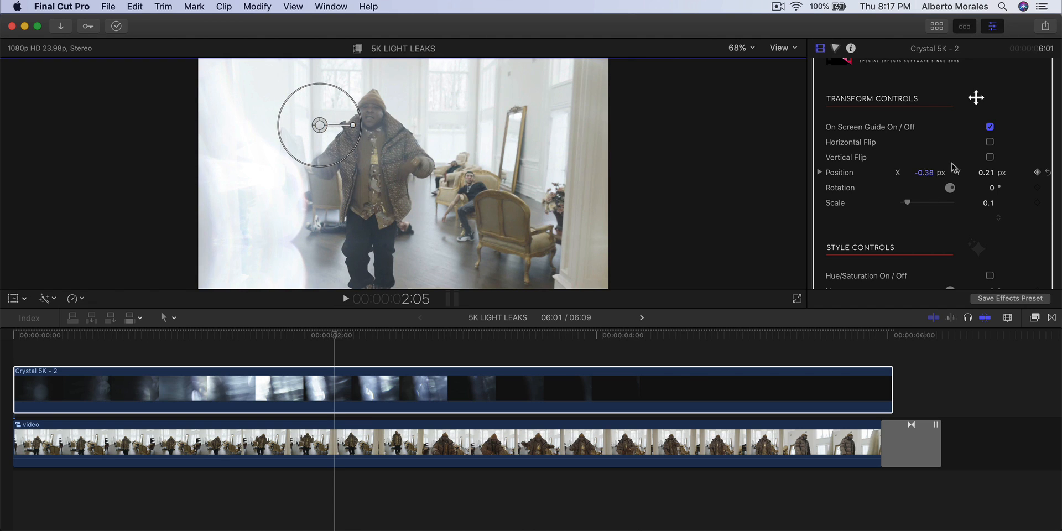
- Try Horizontal Flip and Vertical Flip on the light leak, switching each one back off
click(990, 142)
click(989, 142)
click(990, 158)
click(990, 157)
- Try rotating the light leak to about -33.7° and with the on-screen guide, then restore 0°
scroll(973, 166, down, 2)
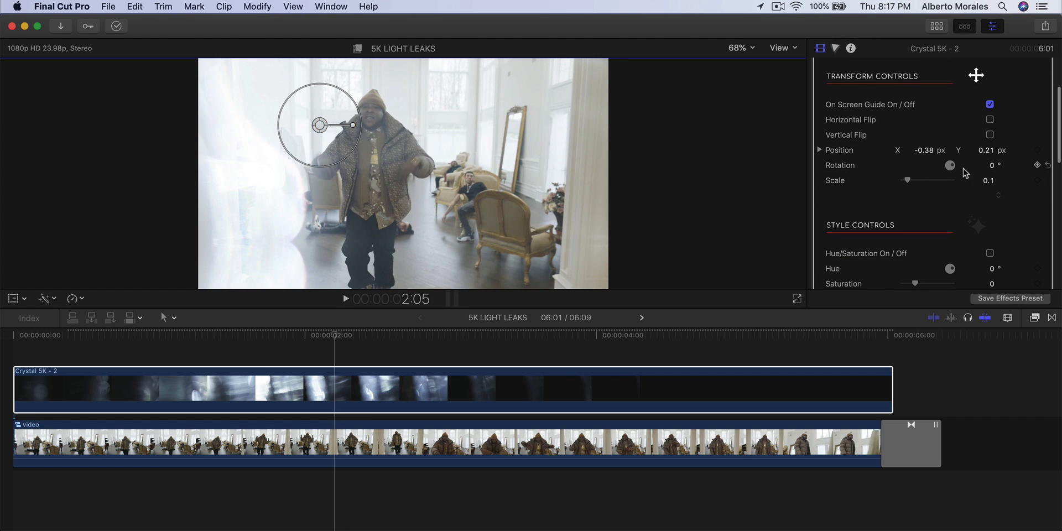
drag(966, 173, 961, 176)
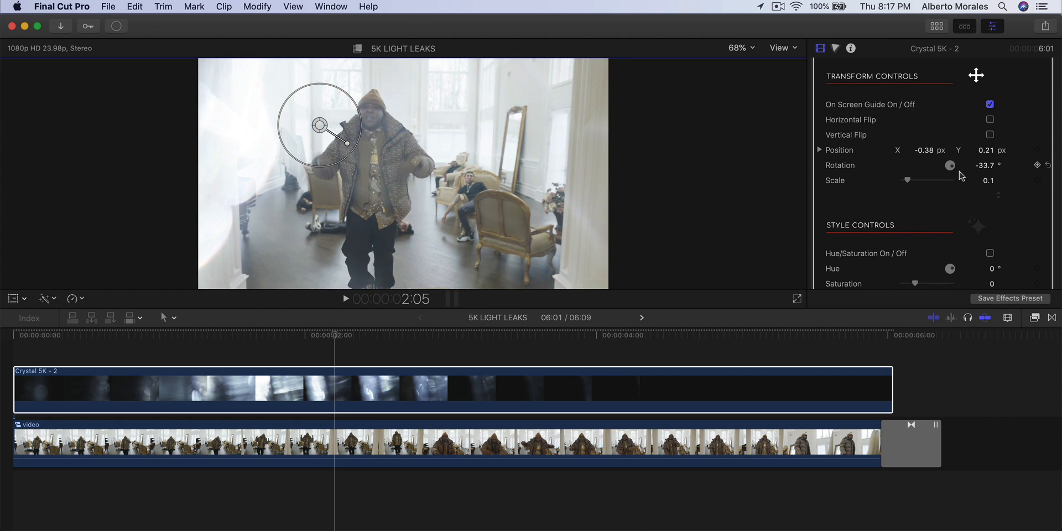
drag(348, 143, 355, 91)
- Try switching Hue/Saturation on and off and lowering Value to 0.77, then undo the Value change
scroll(894, 161, down, 5)
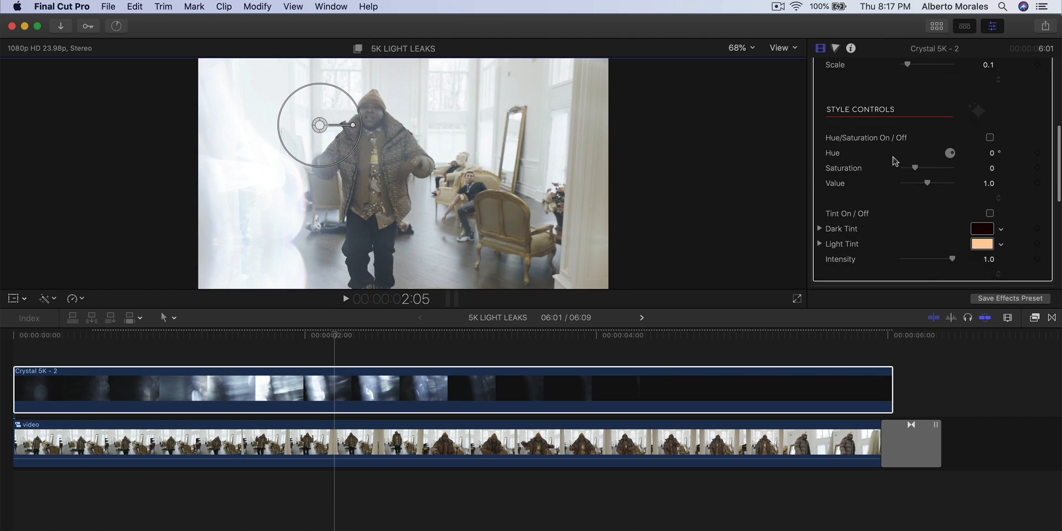
scroll(842, 135, down, 1)
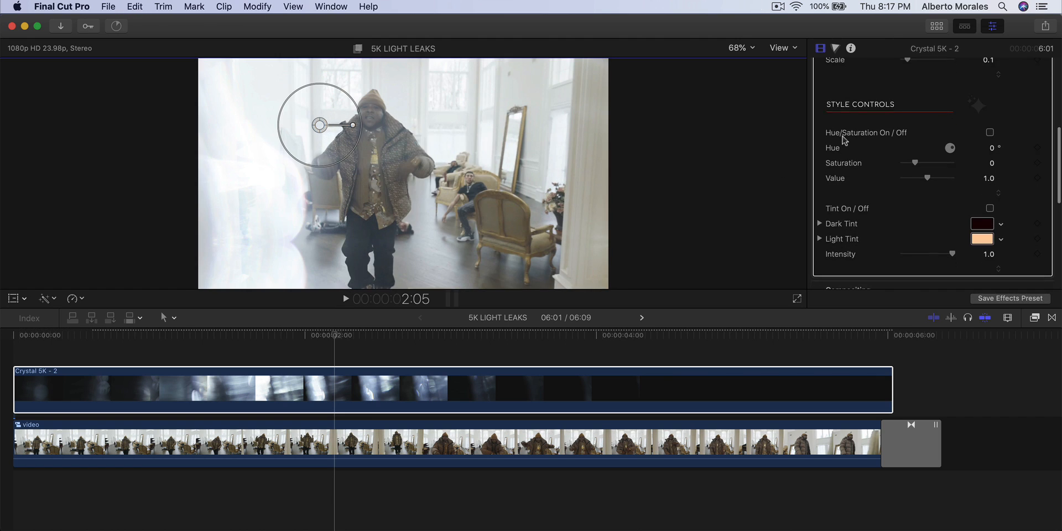
click(990, 132)
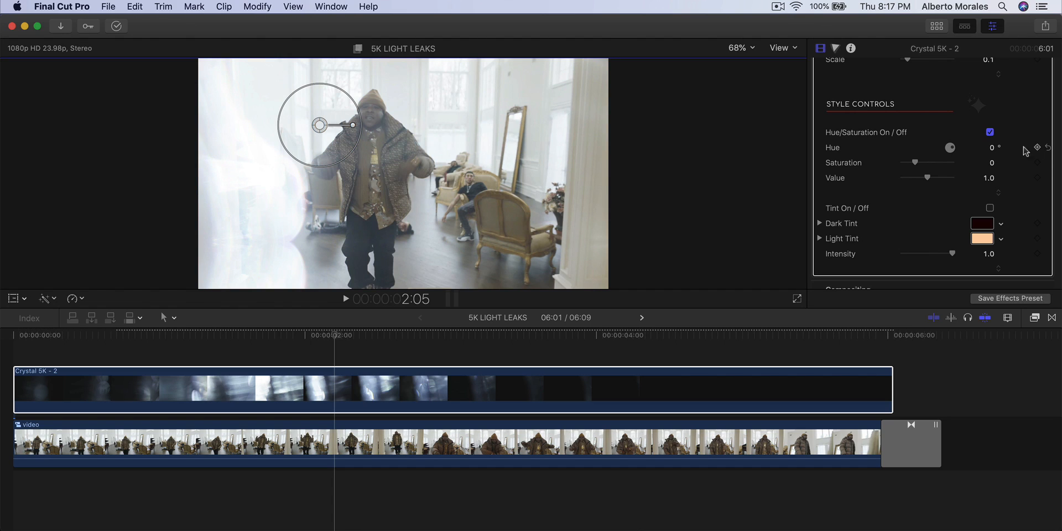
click(990, 133)
drag(927, 178, 921, 177)
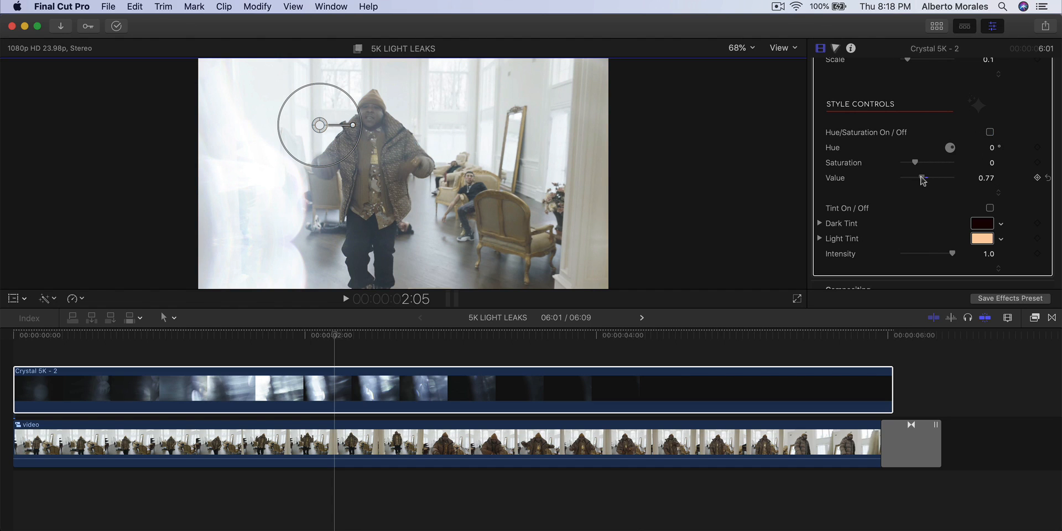
key(super+z)
- Enable Hue/Saturation, try a Saturation of 1.81 and undo it, then set Value to 0.68
click(990, 133)
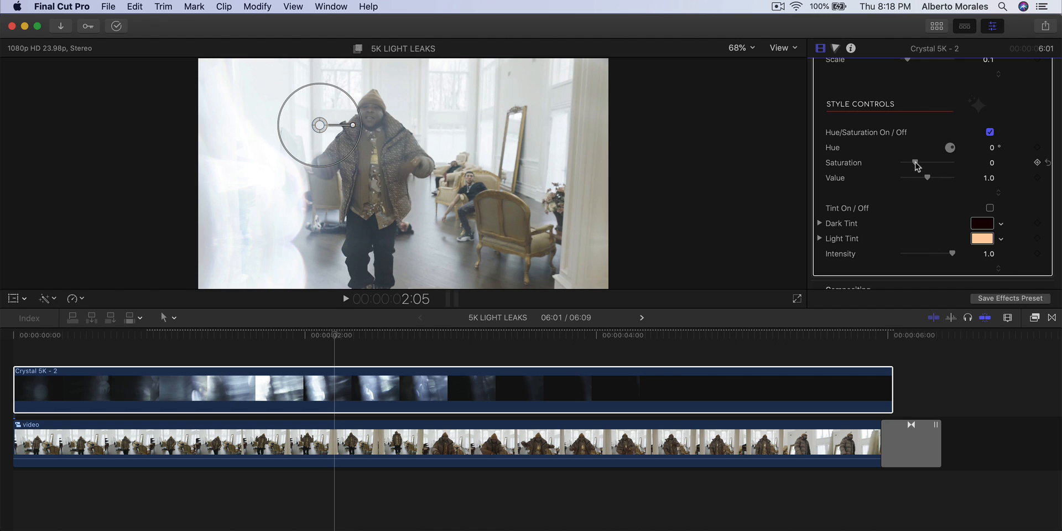
drag(915, 162, 917, 162)
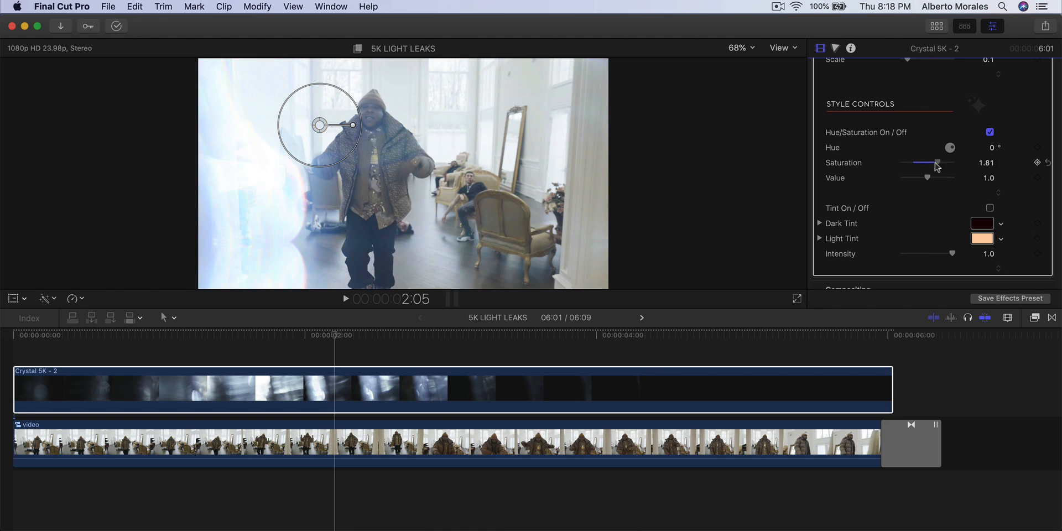
key(super+z)
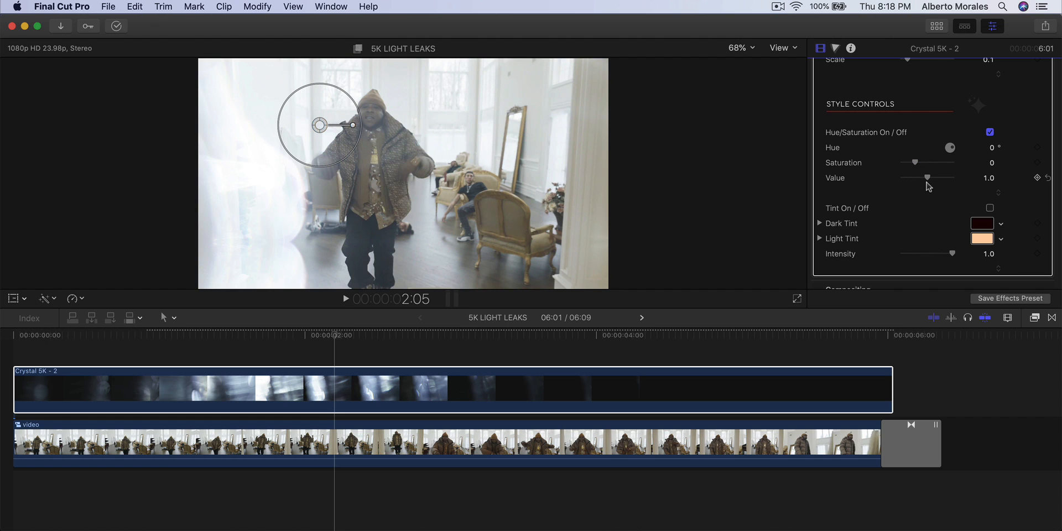
mouse_move(927, 177)
mouse_down()
mouse_move(946, 178)
mouse_move(921, 179)
mouse_up()
- Play the brightest part of the light leak up to about 2:12 to check the adjustment
click(230, 398)
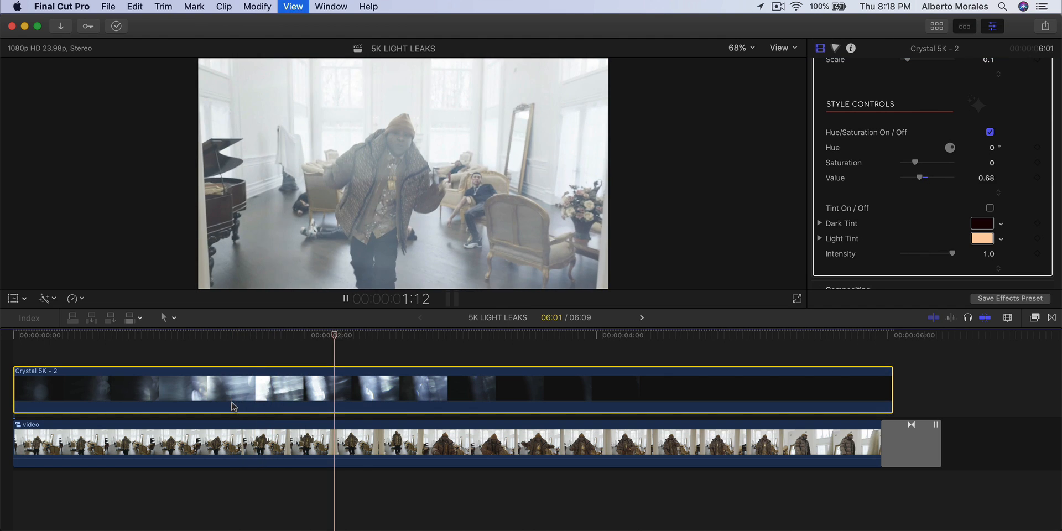
key(space)
key(space)
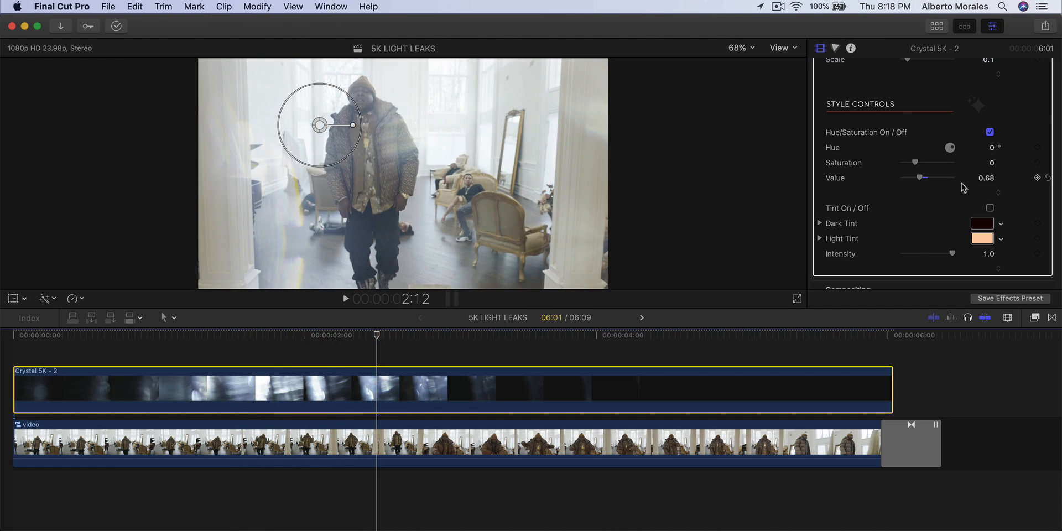
- Turn on Tint, try green and dark crimson for the Dark Tint, and set it to a near-black color
scroll(963, 188, down, 3)
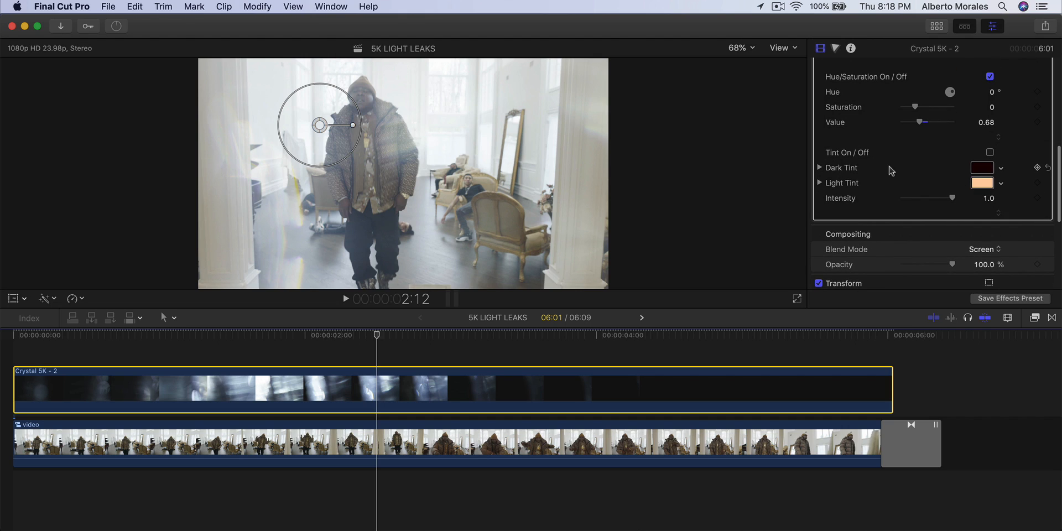
click(990, 153)
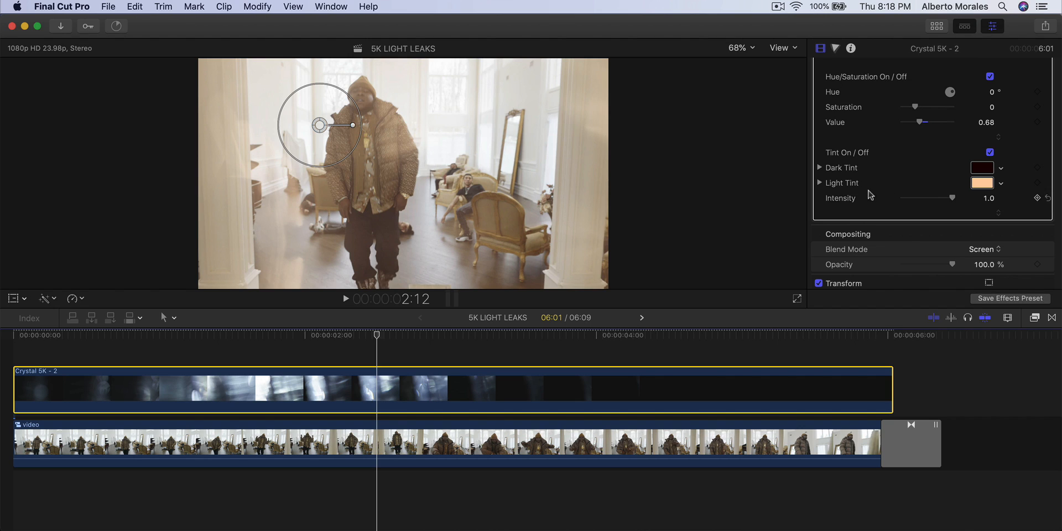
click(983, 167)
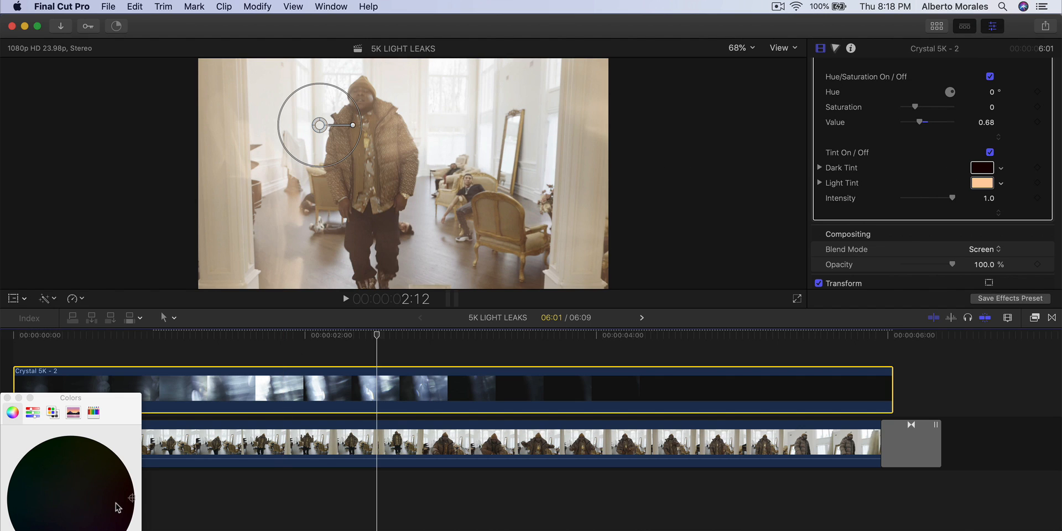
click(100, 472)
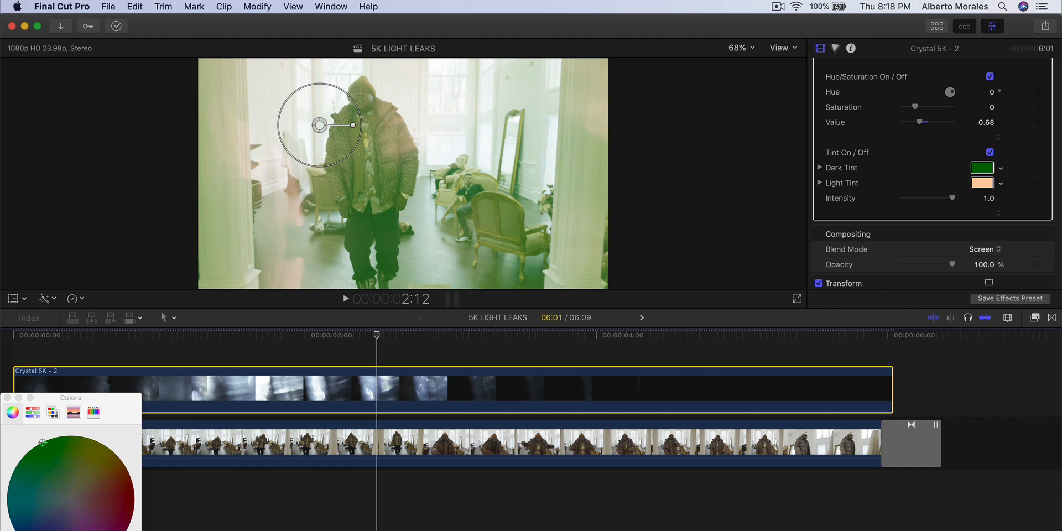
drag(60, 458, 126, 529)
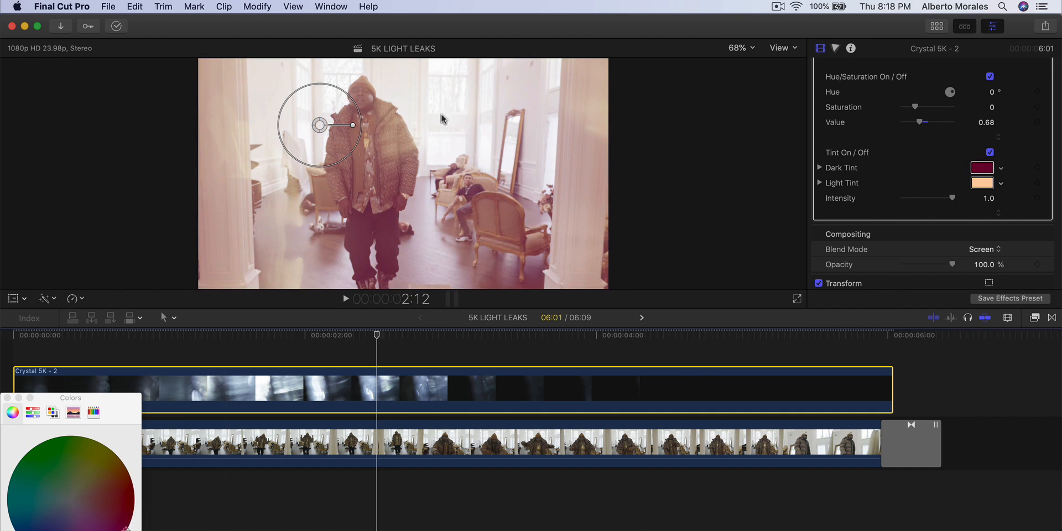
drag(118, 497, 14, 496)
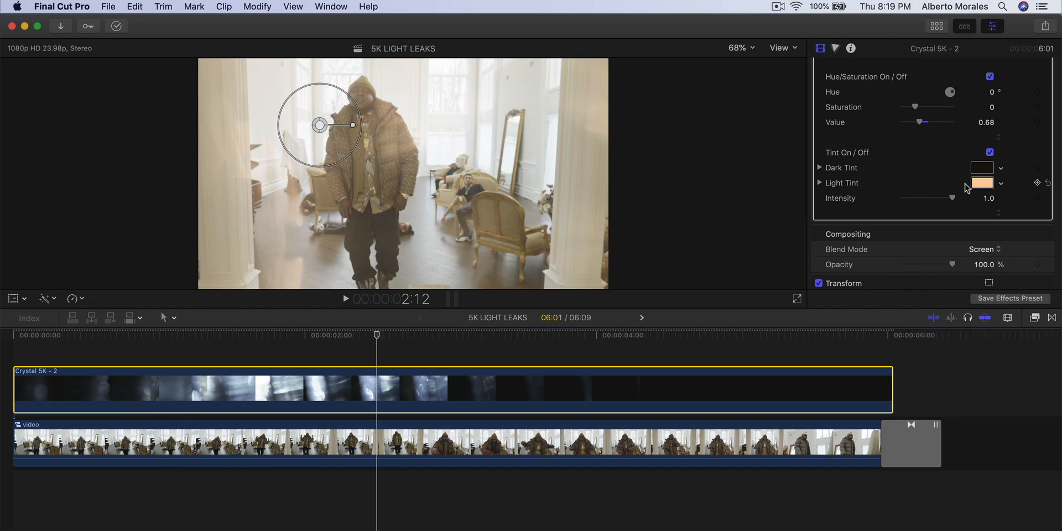
- Set the Light Tint to a saturated blue and play the timeline from the start to check it
click(981, 183)
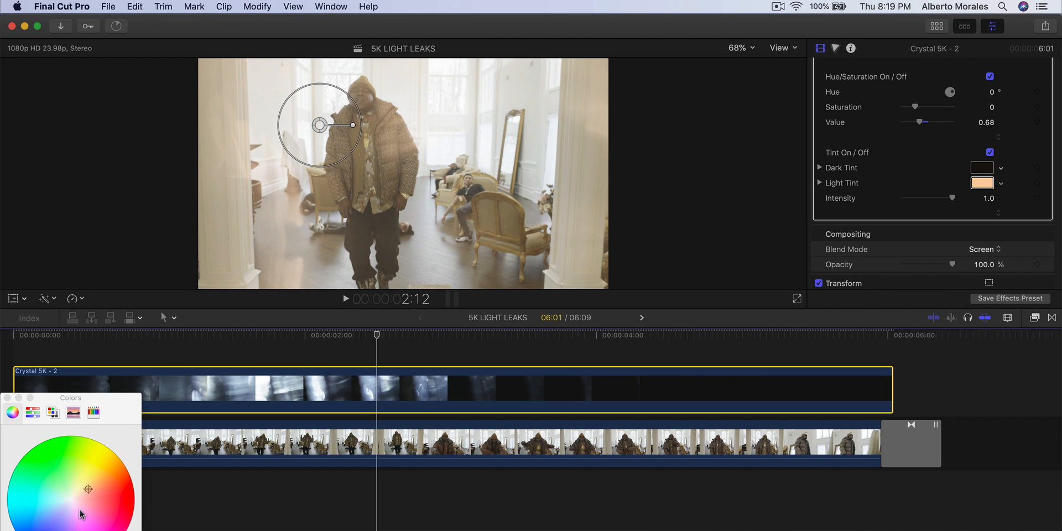
drag(89, 490, 64, 530)
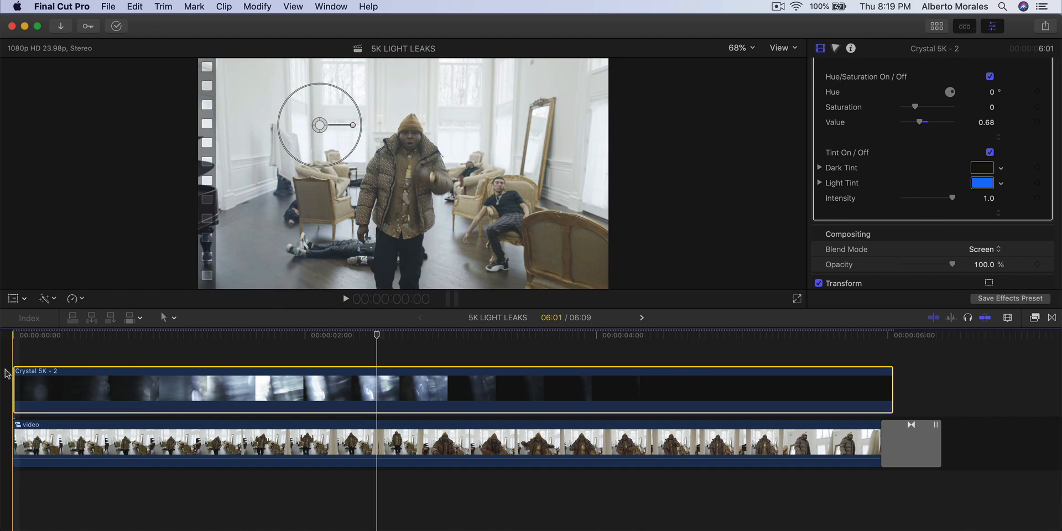
key(space)
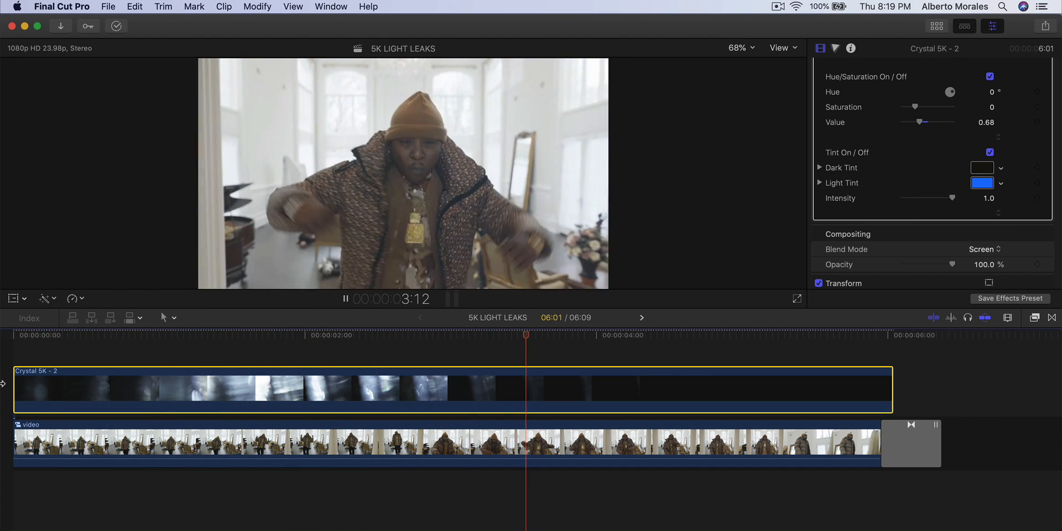
key(space)
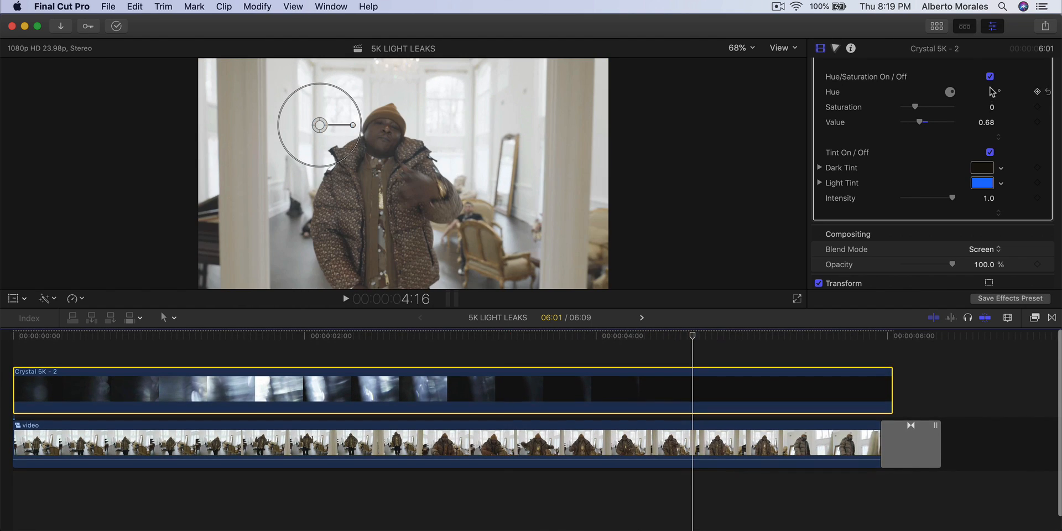
- Add the 4K Blue Streaks Random Drops Styles - 4 clip above the crystal leak and set its Blend Mode to Screen
click(936, 26)
click(339, 171)
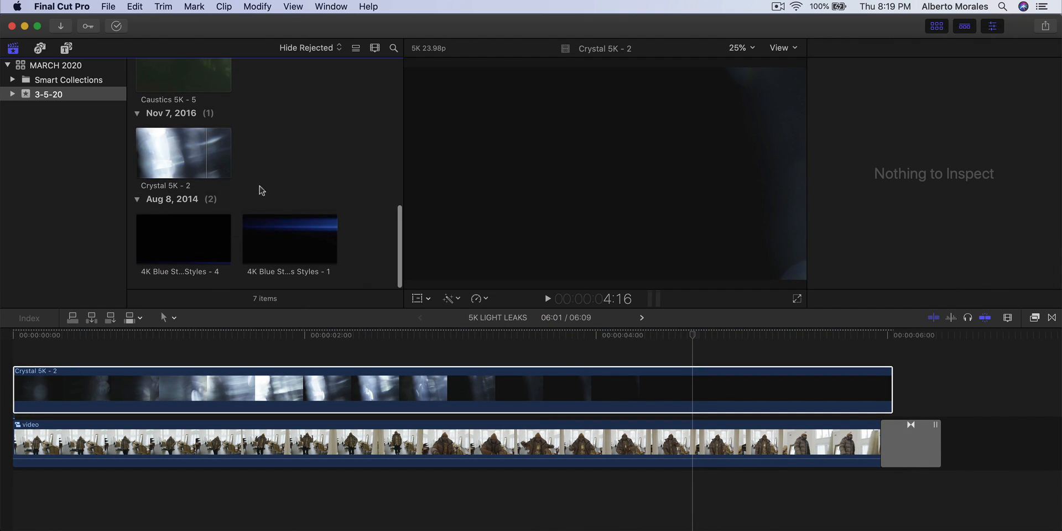
click(181, 241)
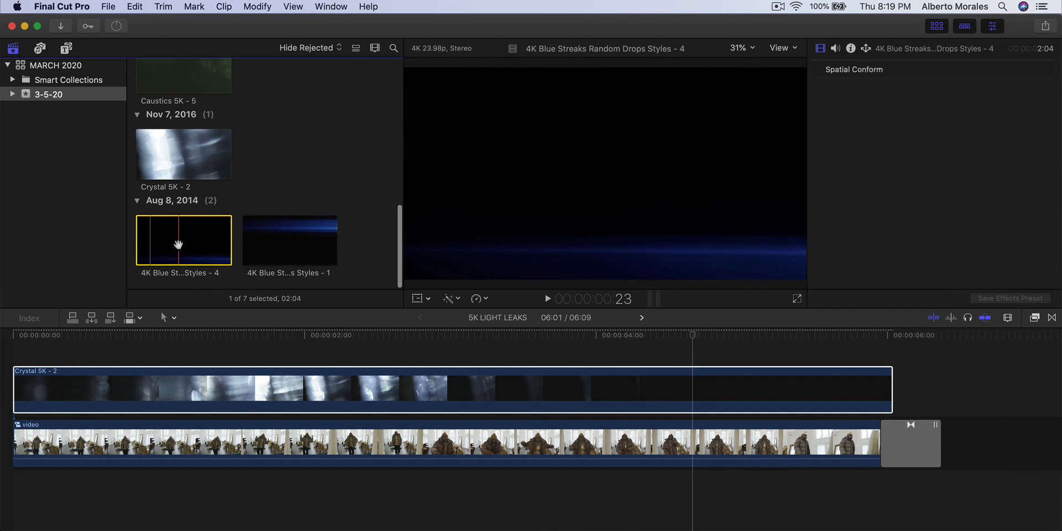
mouse_move(177, 247)
mouse_down()
mouse_move(89, 362)
mouse_move(87, 390)
mouse_up()
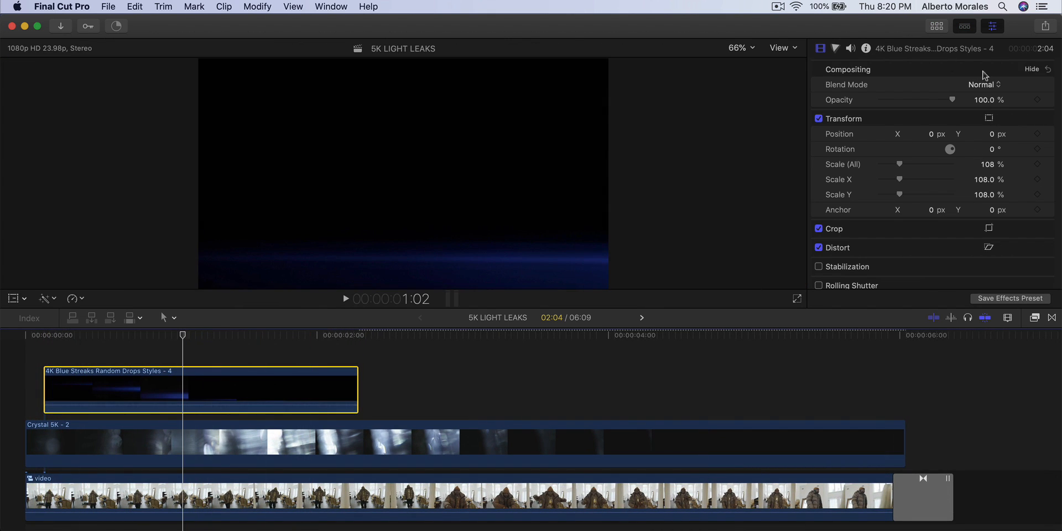
click(984, 85)
click(981, 190)
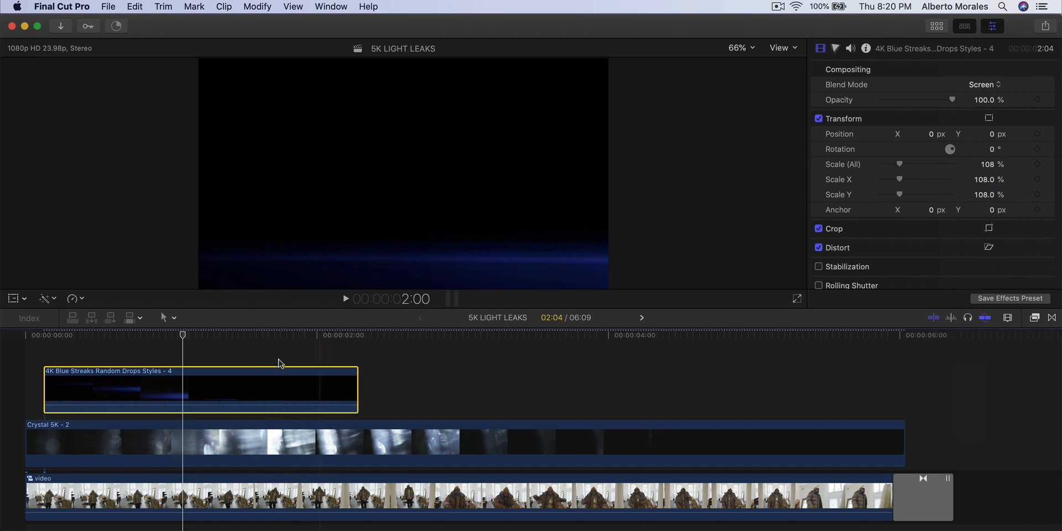
- Move the blue streaks clip to start at about 3:06 and play that section of the timeline
drag(115, 373, 570, 376)
key(space)
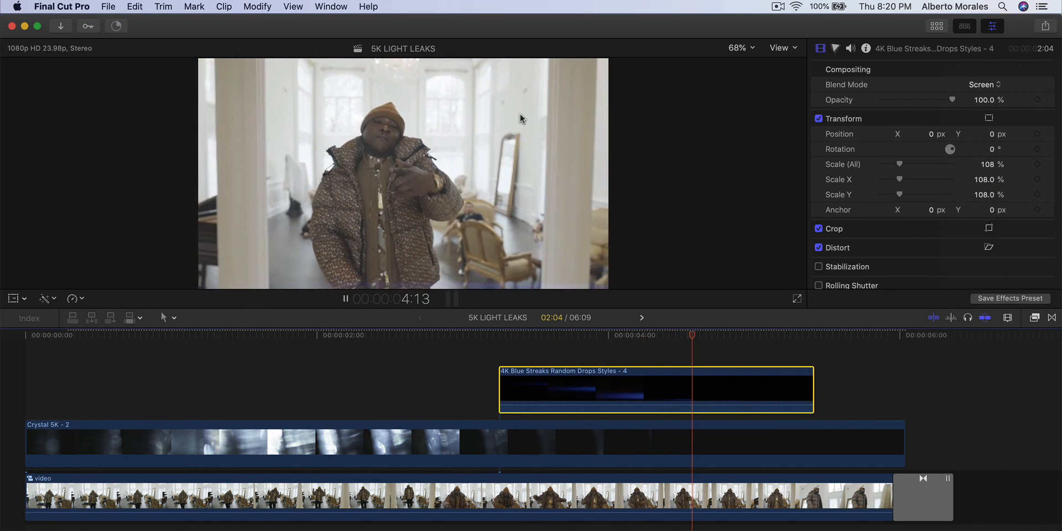
key(space)
key(space)
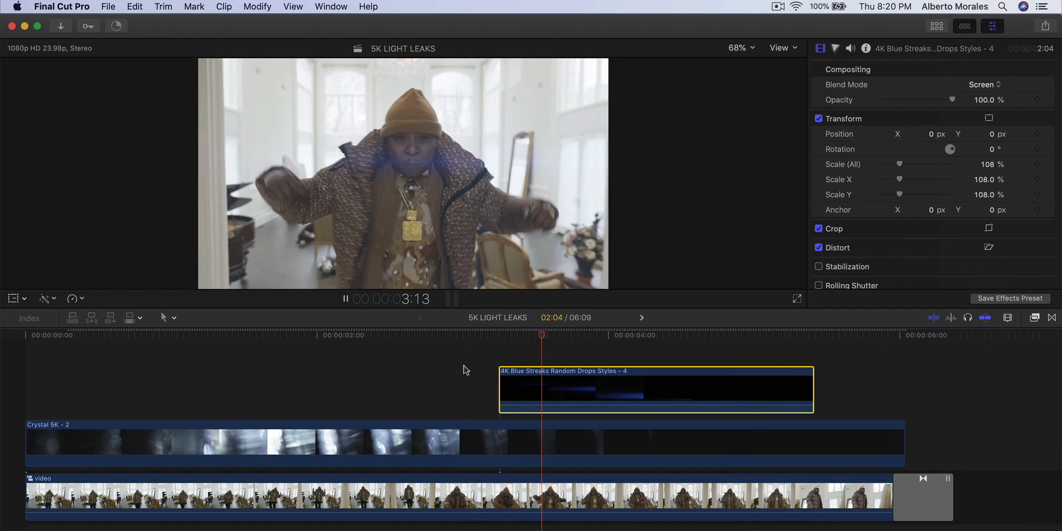
- Compare playback around 3:03 with the blue streaks clip disabled and enabled, leaving the clip enabled
key(space)
key(space)
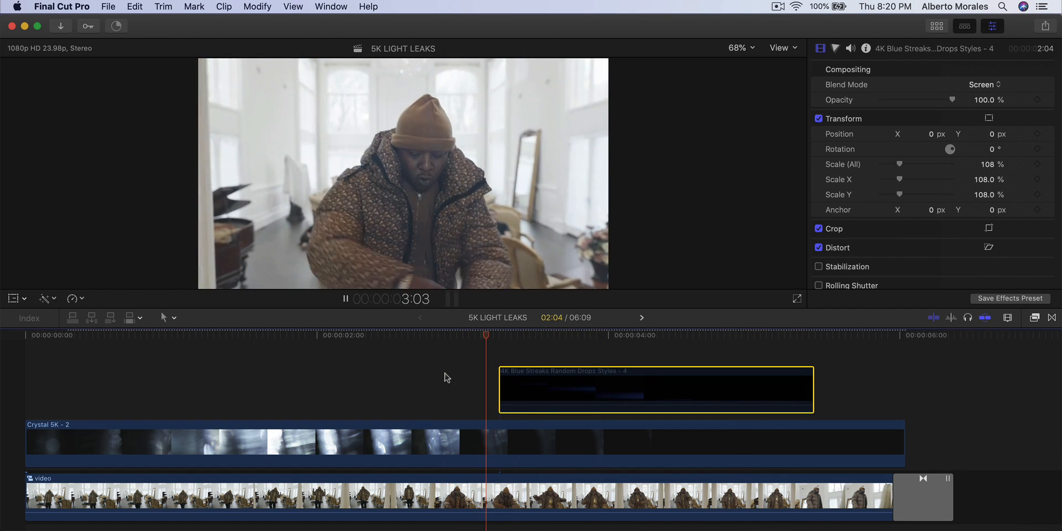
key(space)
click(561, 363)
key(v)
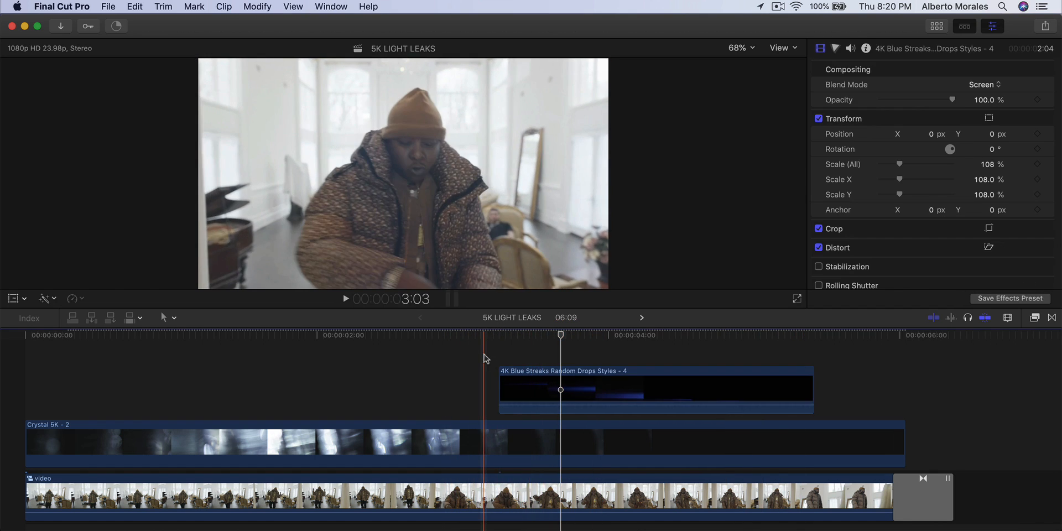
- Apply the Advanced Compositing Tool effect from the FCPX 5K Light Leak pack to the blue streaks clip
click(546, 387)
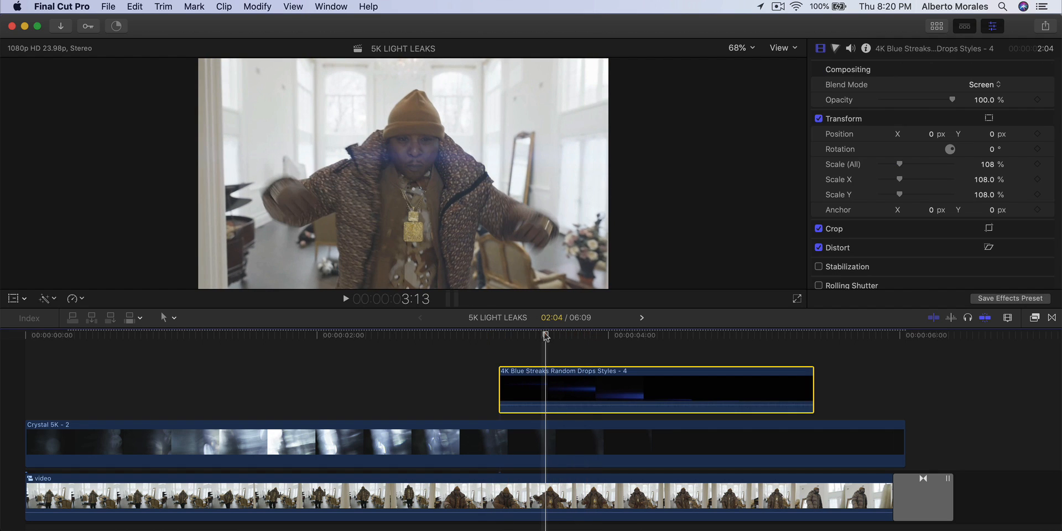
click(1035, 318)
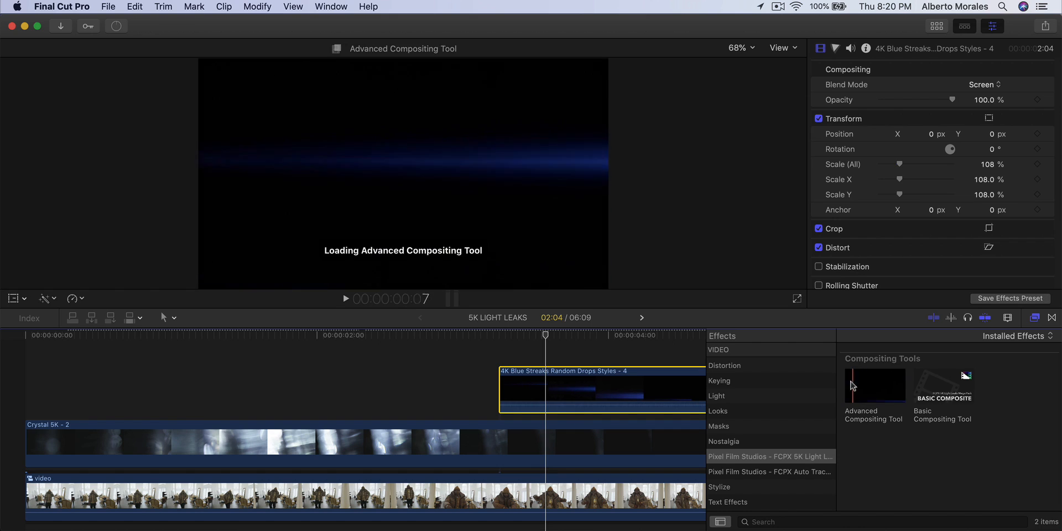
drag(877, 387, 631, 390)
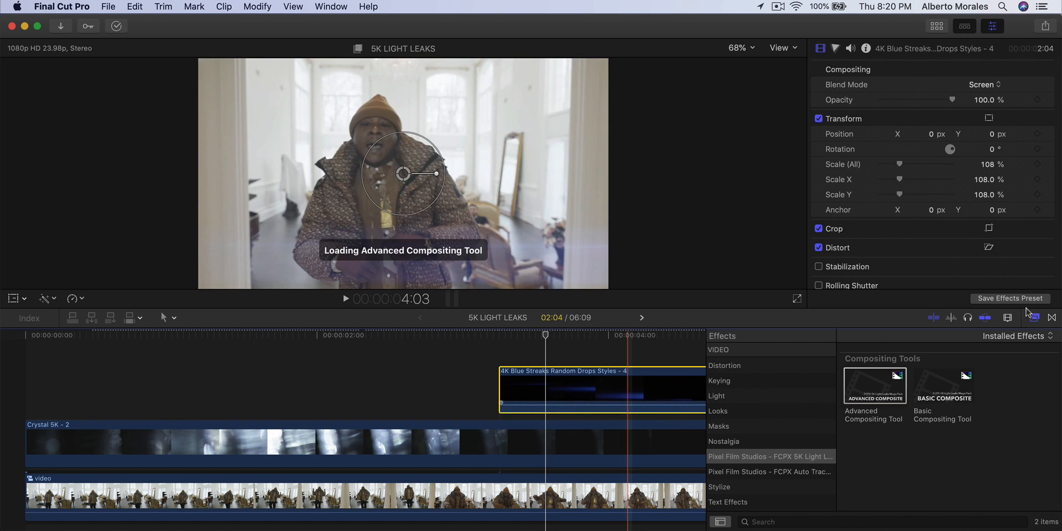
key(super+5)
- Examine the Style Controls and Distortion Controls of the Advanced Compositing Tool with the playhead at about 3:19
scroll(577, 455, right, 1)
scroll(944, 185, down, 10)
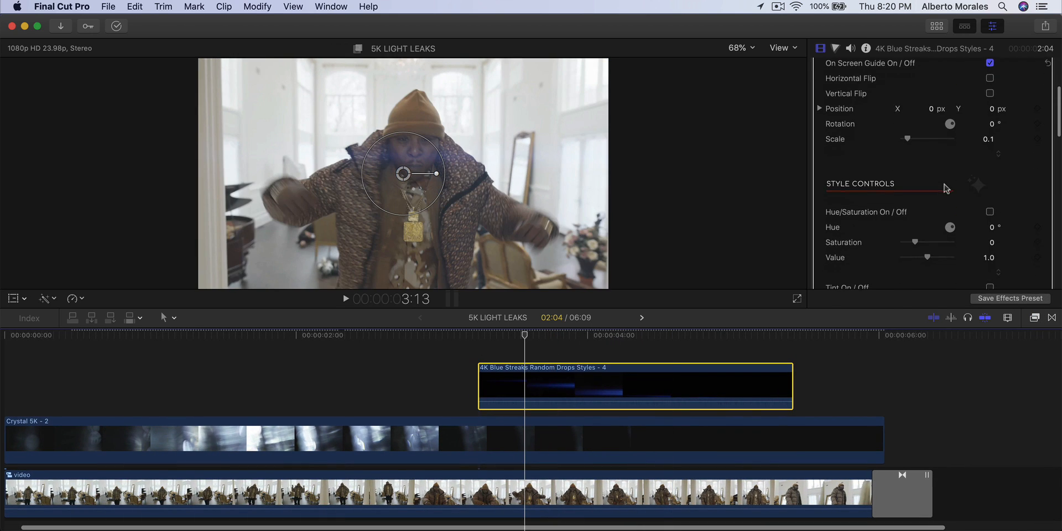
scroll(948, 188, up, 10)
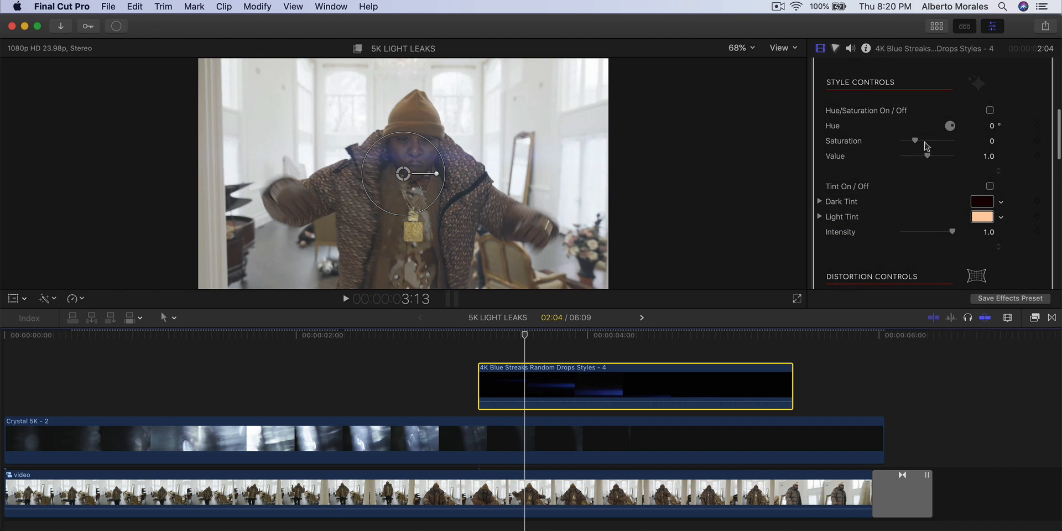
scroll(885, 177, down, 6)
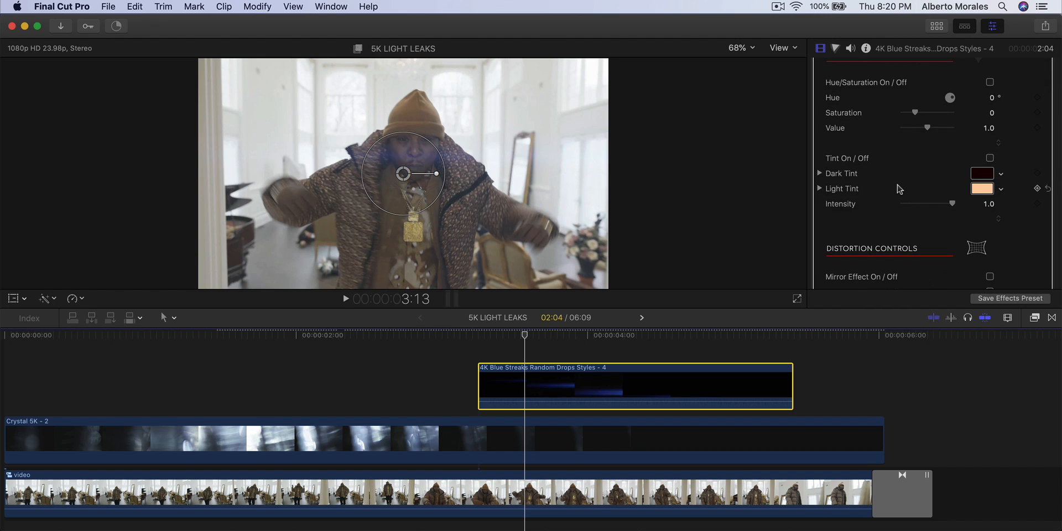
scroll(898, 189, down, 3)
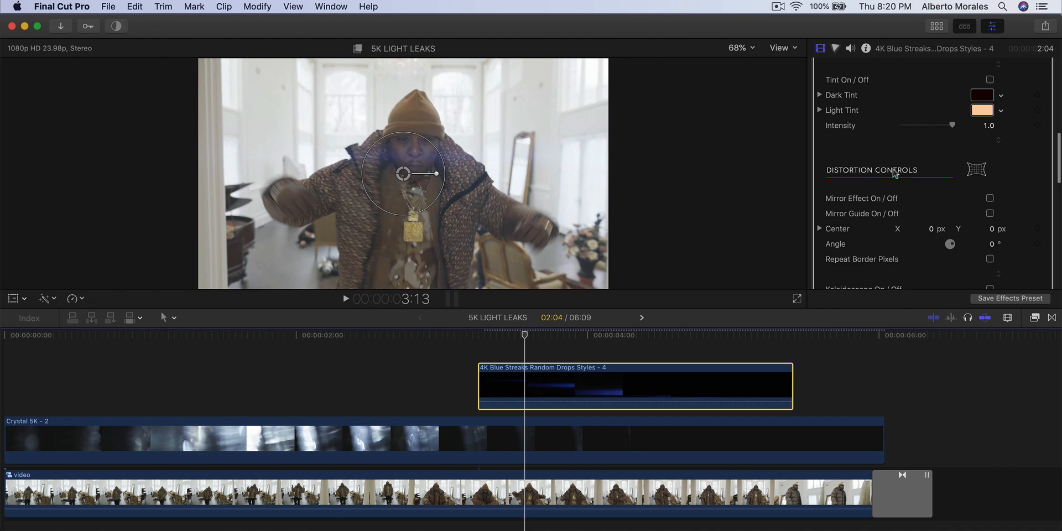
scroll(895, 166, down, 5)
scroll(896, 144, up, 4)
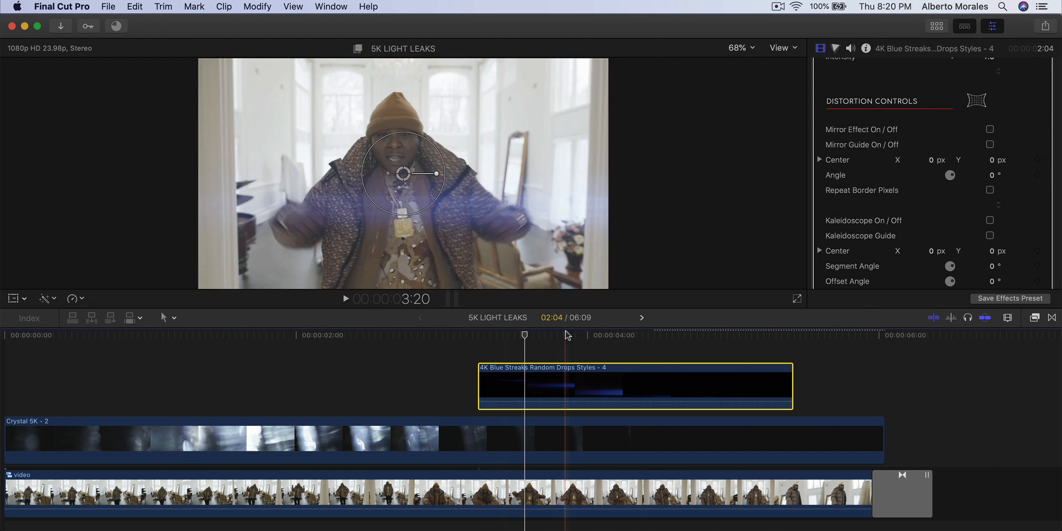
scroll(885, 193, up, 6)
scroll(841, 260, up, 6)
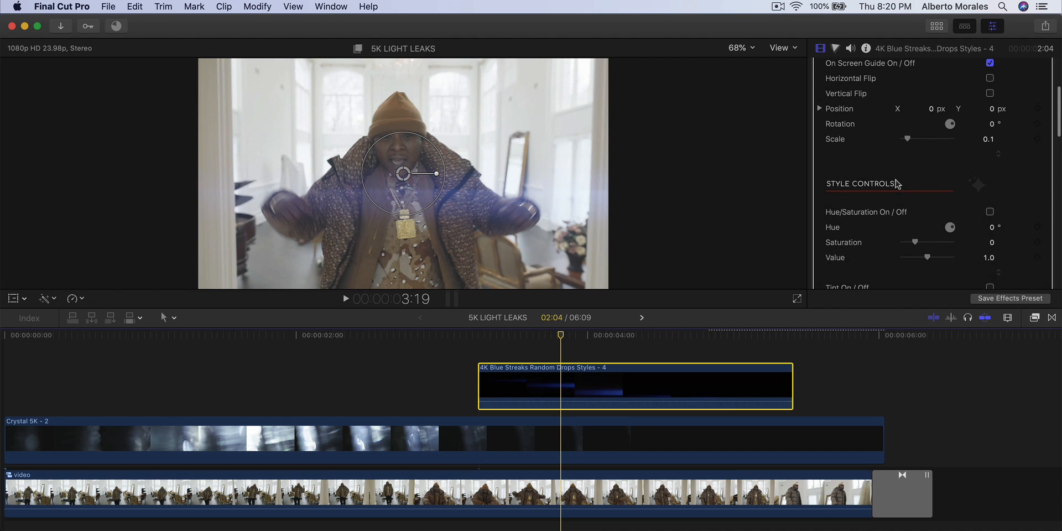
- Move the blue streak up in the frame to about Position X 0.02 px, Y 0.25 px with the on-screen guide
click(406, 147)
drag(407, 147, 421, 115)
scroll(940, 188, down, 3)
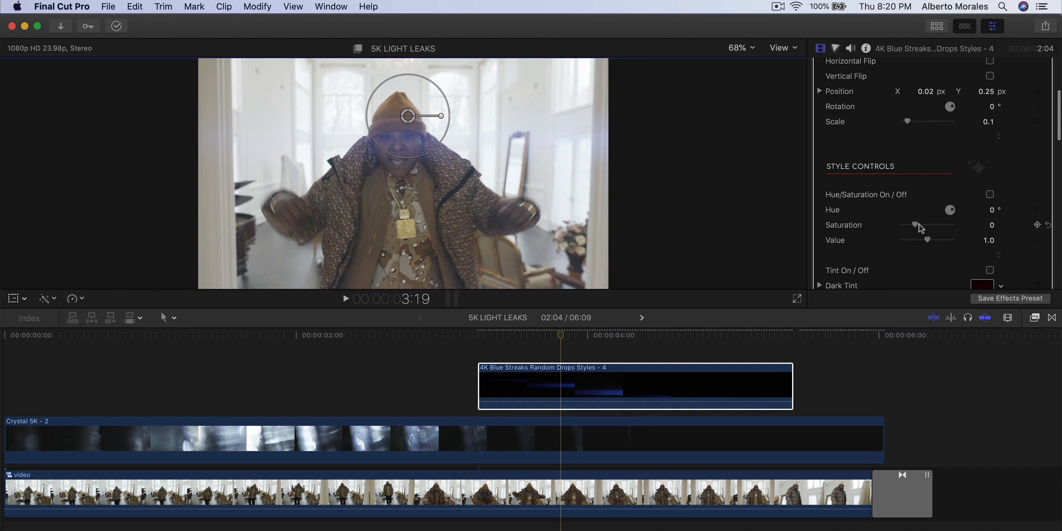
- Enable Hue/Saturation for the blue streaks clip, raise its Value slightly, and adjust its Saturation
click(990, 195)
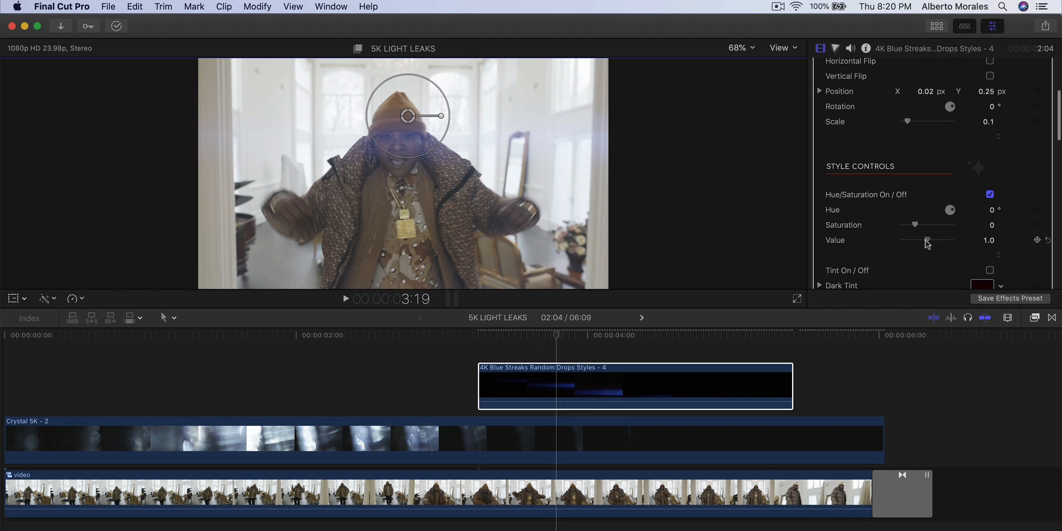
mouse_move(934, 240)
mouse_down()
mouse_move(952, 240)
mouse_move(933, 241)
mouse_up()
click(915, 225)
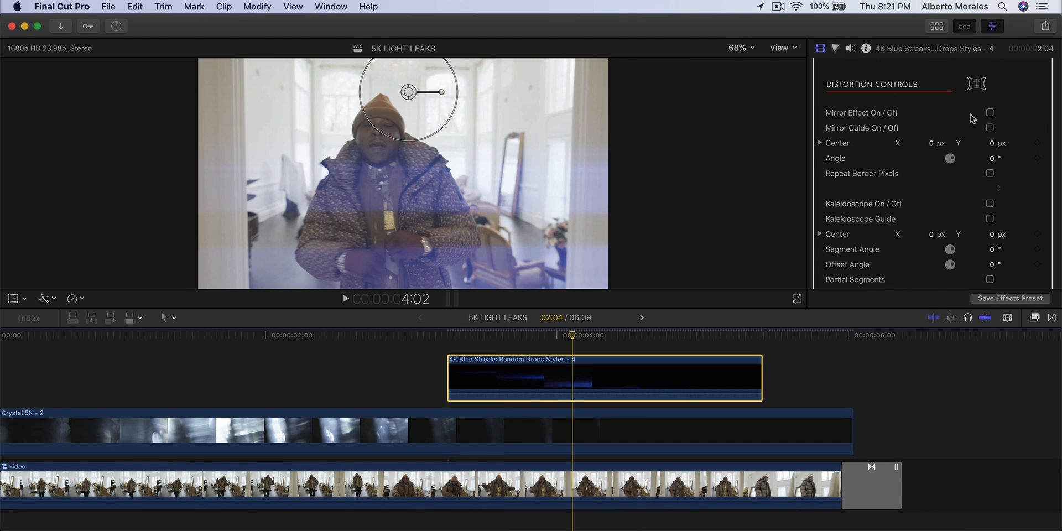
- Try the Mirror Effect on the blue streaks with playback, and turn both it and the Mirror Guide back off
click(989, 113)
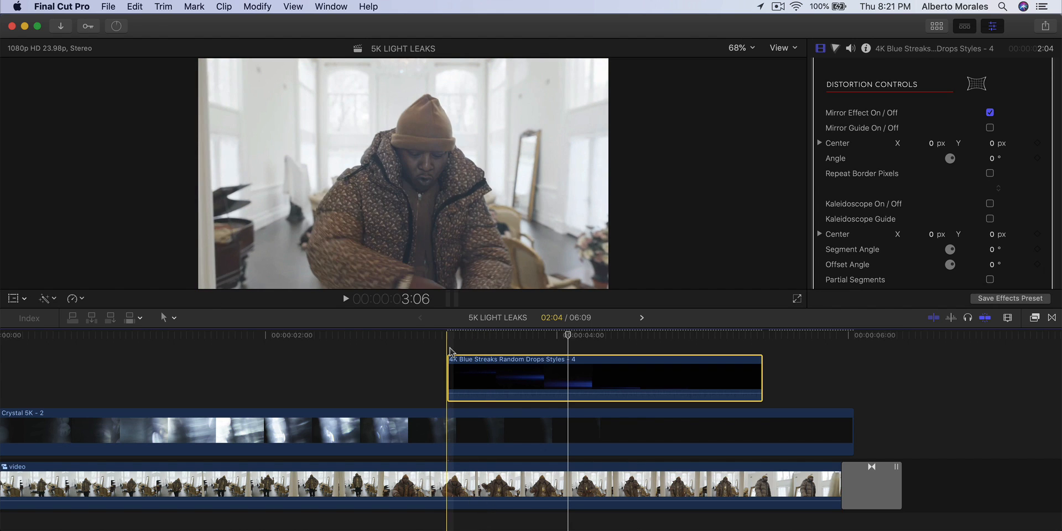
key(space)
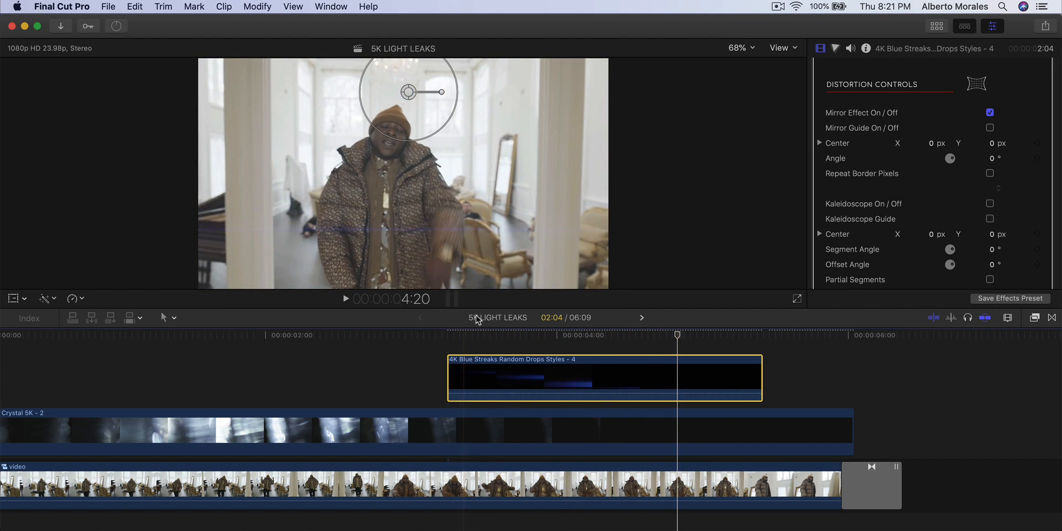
key(space)
click(990, 113)
click(990, 128)
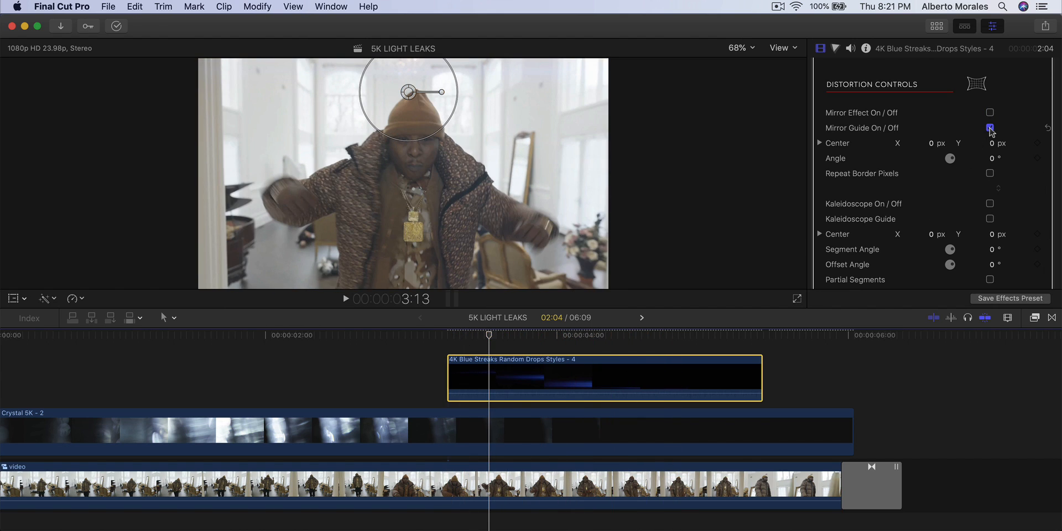
click(989, 127)
- Try the Kaleidoscope distortion on the blue streaks and preview it by playing and scrubbing the section around 4:00
scroll(964, 95, down, 2)
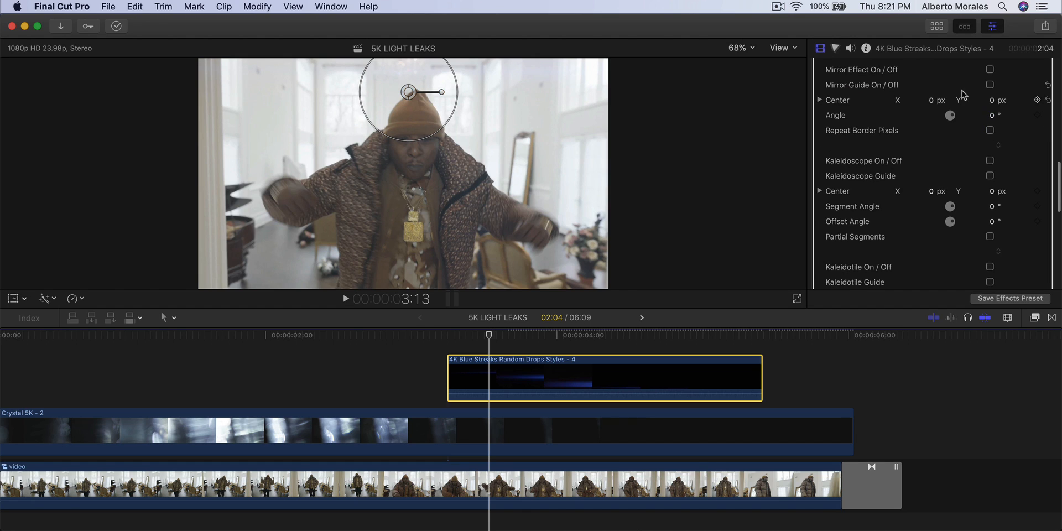
click(555, 365)
scroll(825, 134, up, 4)
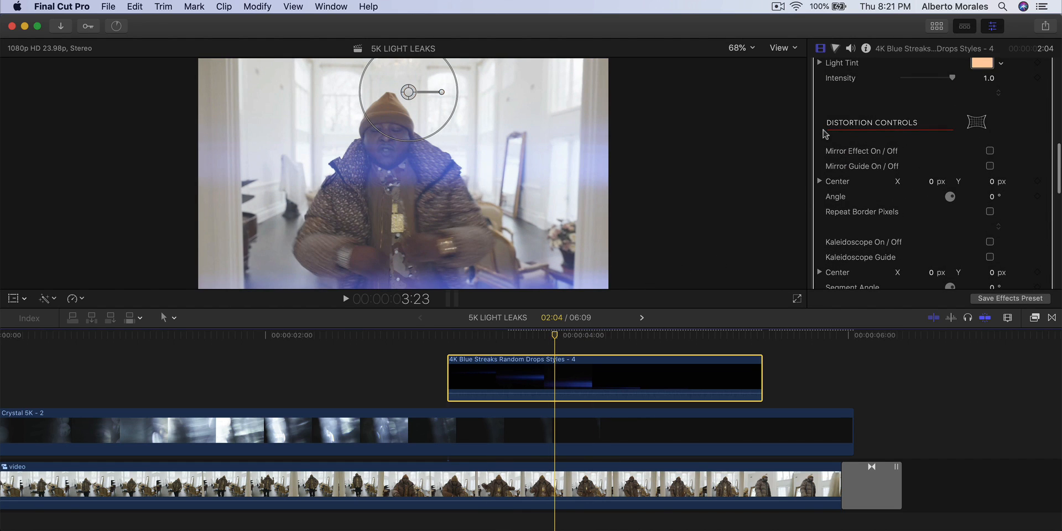
scroll(916, 148, down, 5)
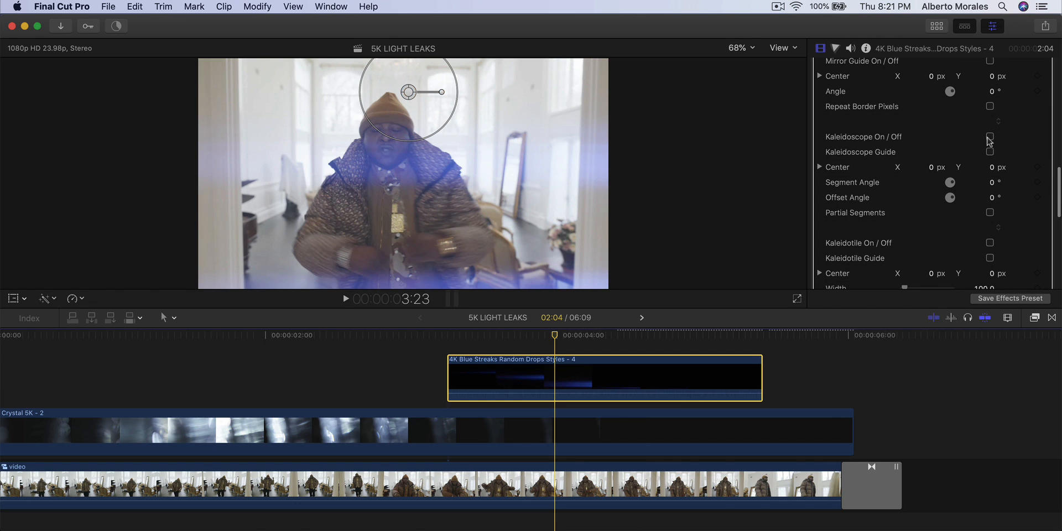
click(989, 138)
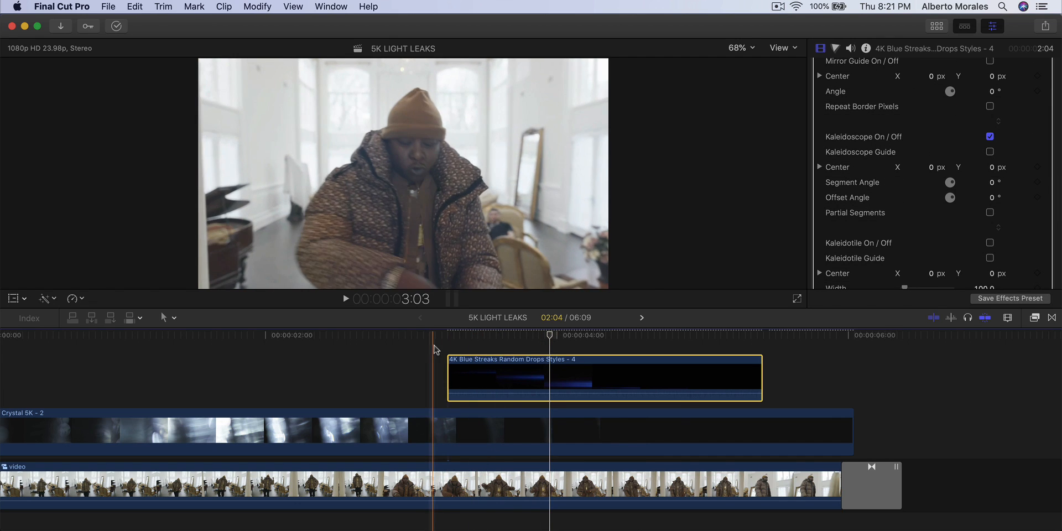
key(space)
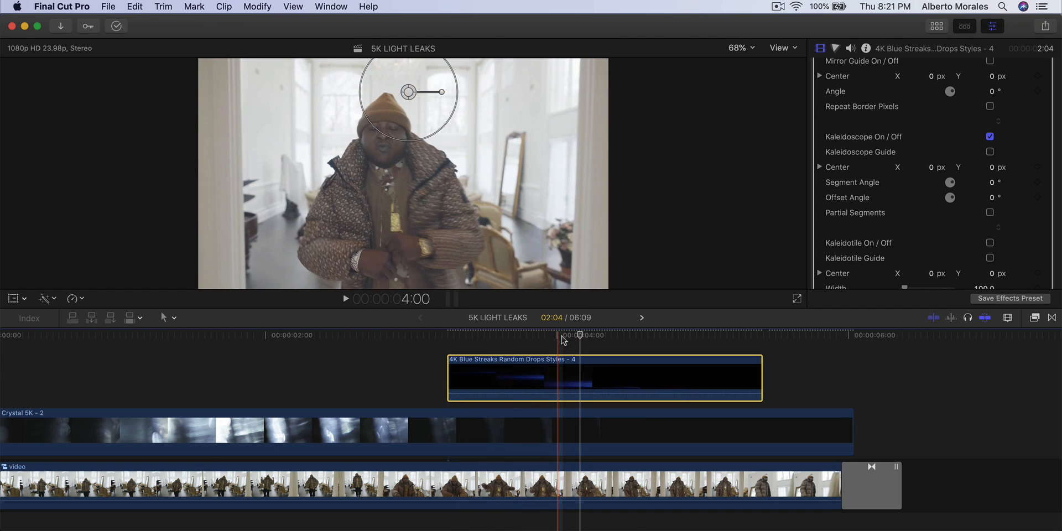
click(553, 336)
drag(552, 338, 514, 336)
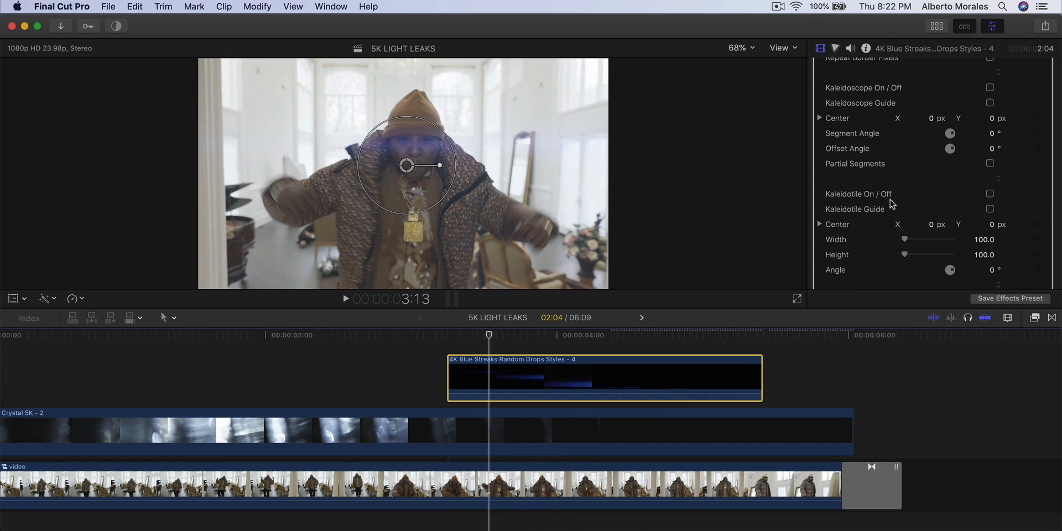
- Turn on Kaleidotile for the blue streaks and play the clip's section from about 3:03 to check it
click(990, 194)
key(space)
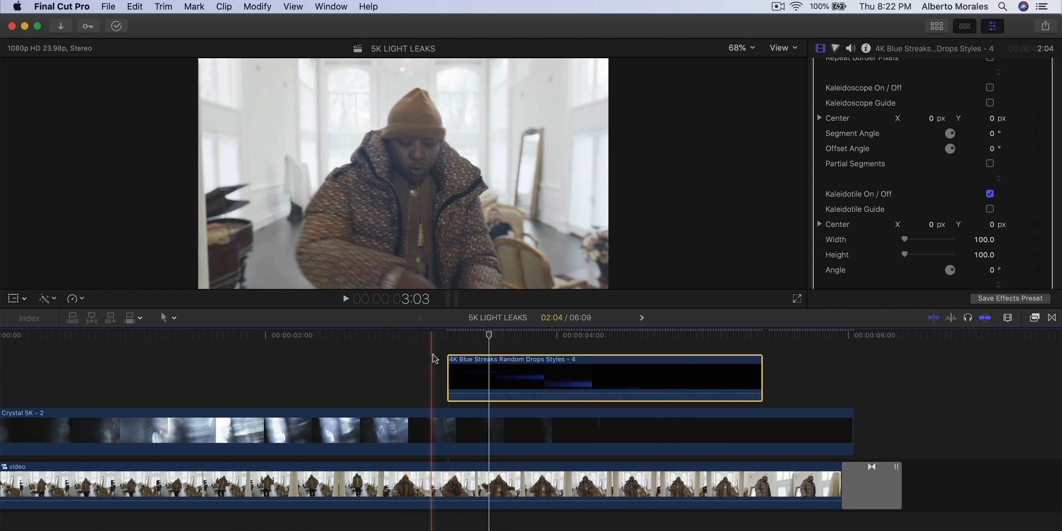
key(space)
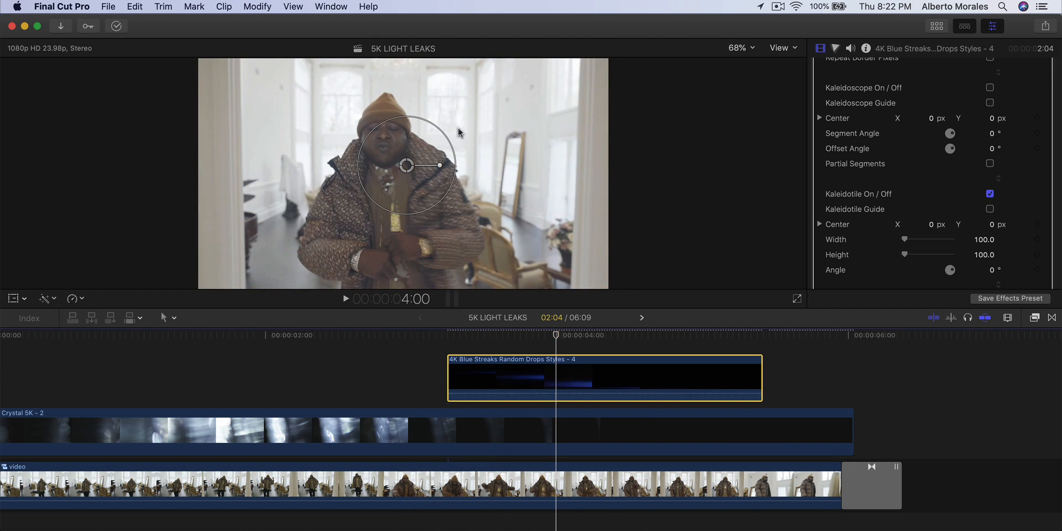
drag(553, 337, 493, 338)
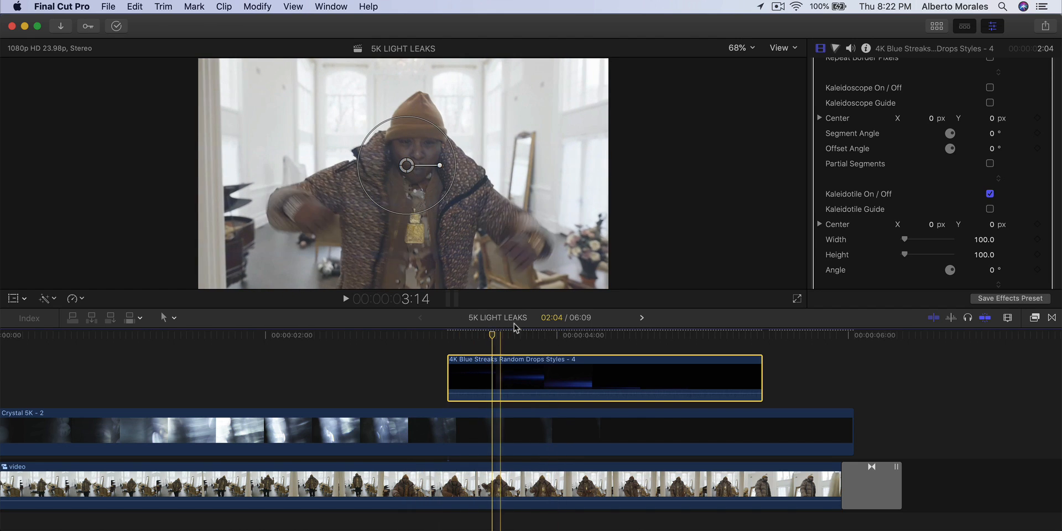
key(space)
- Look over the Distortion Controls once more and reopen the media browser
scroll(890, 135, up, 3)
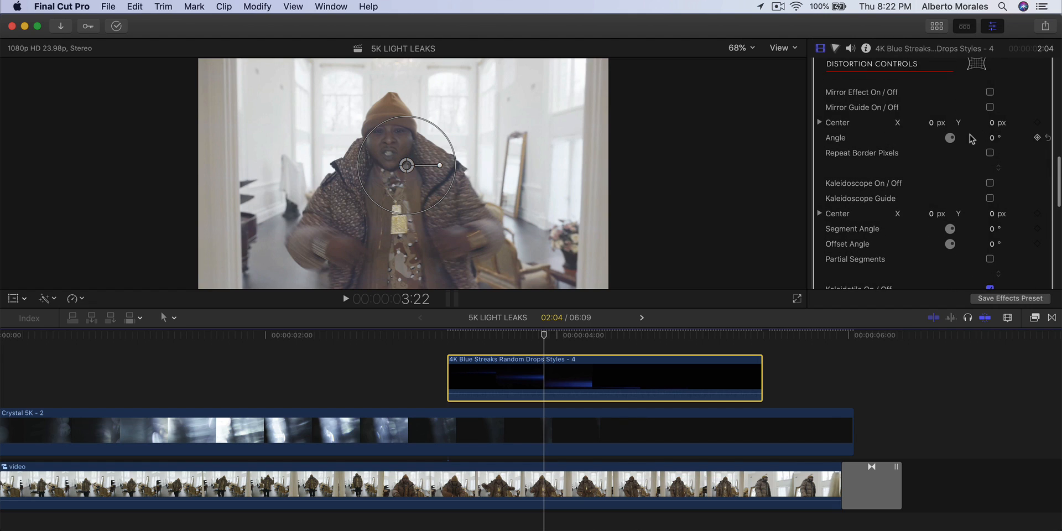
scroll(972, 138, up, 3)
scroll(976, 140, down, 8)
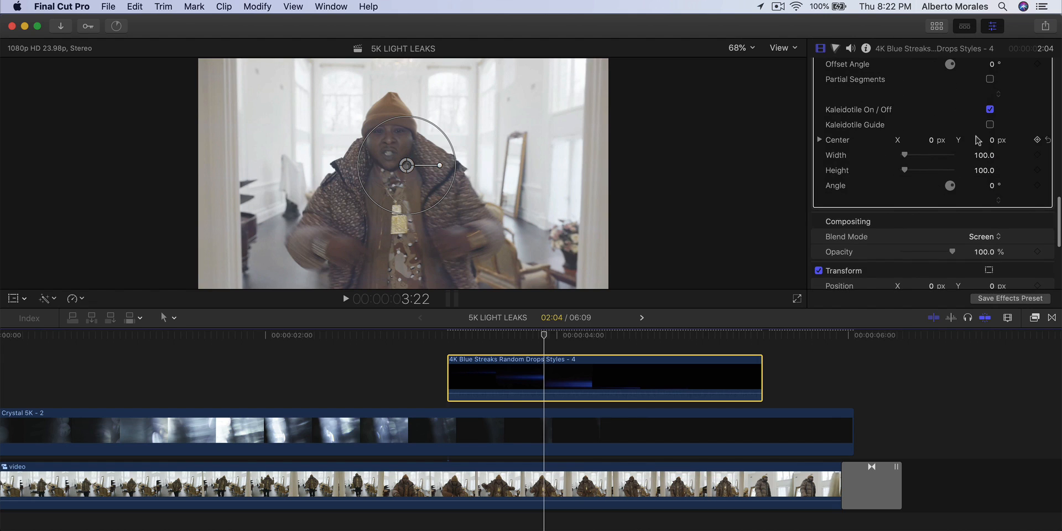
scroll(977, 139, up, 2)
key(ctrl+super+1)
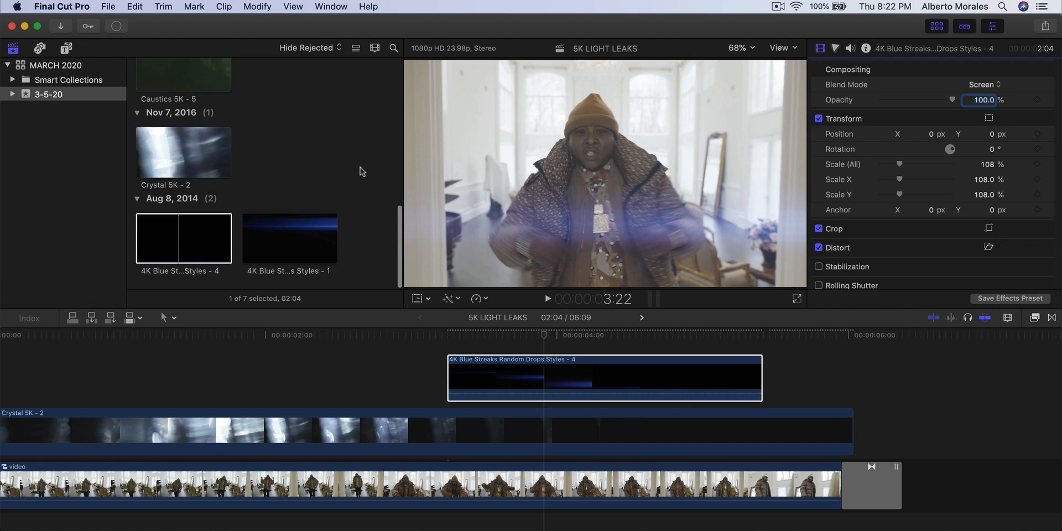
- Import the Caustics 5K - 6 light leak from the Downloads folder into the 3-5-20 event
click(361, 171)
key(super+i)
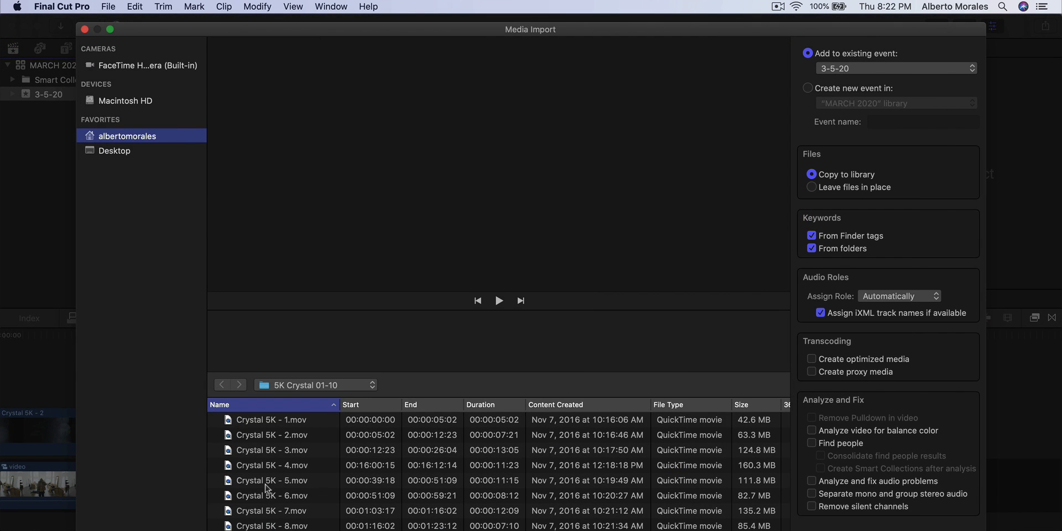
click(334, 385)
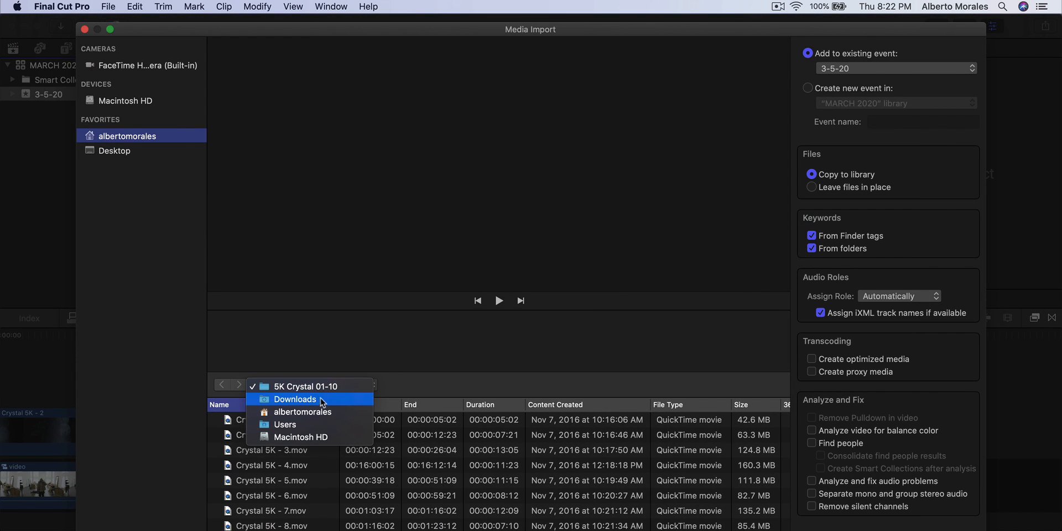
click(322, 400)
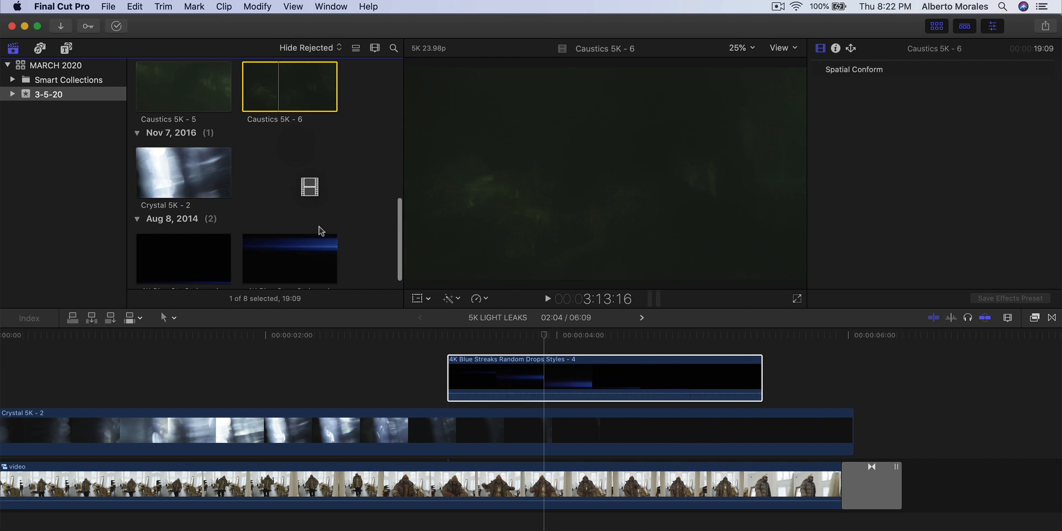
- Add Caustics 5K - 6 to the timeline above the other light leaks and disable the Crystal 5K - 2 clip
drag(290, 87, 83, 359)
click(139, 459)
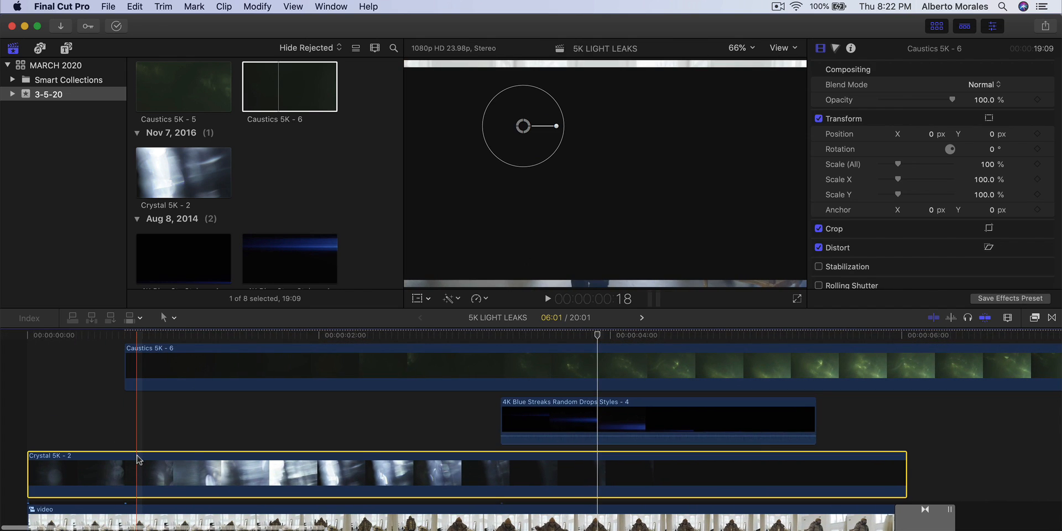
key(v)
- Align the Caustics clip with the start of the timeline and trim its beginning to a duration of 17:08
drag(202, 375, 94, 376)
drag(28, 361, 326, 362)
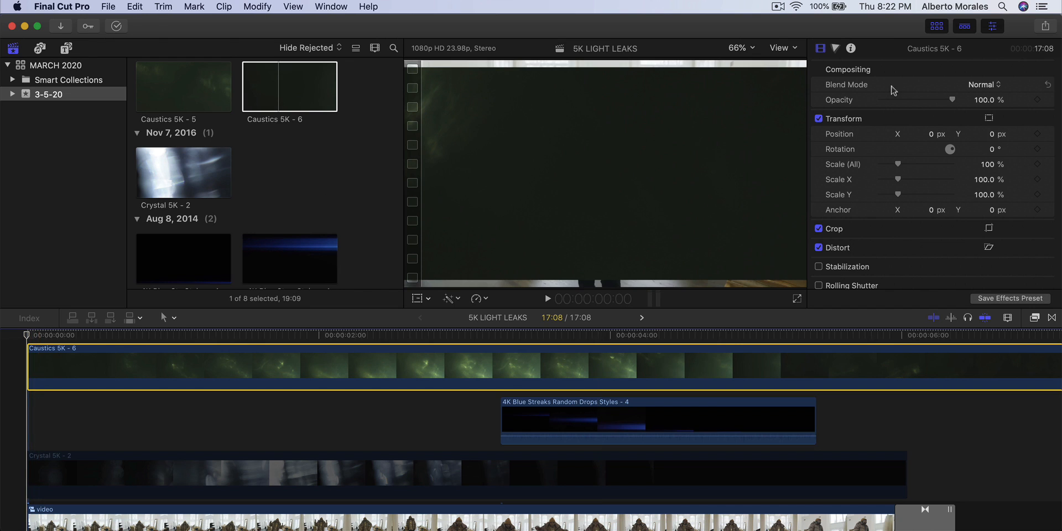
- Scale the Caustics clip to 107%, hide the media browser, and set the clip's blend mode to Screen
drag(902, 164, 904, 164)
click(940, 29)
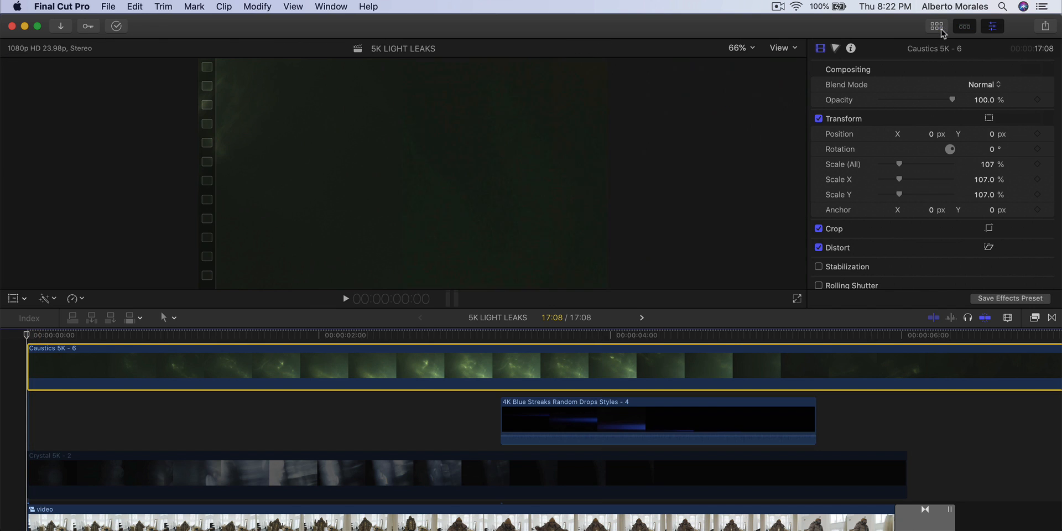
click(980, 84)
click(990, 193)
- Play the Caustics overlay from the beginning to check it and park the playhead at about 2:06
key(space)
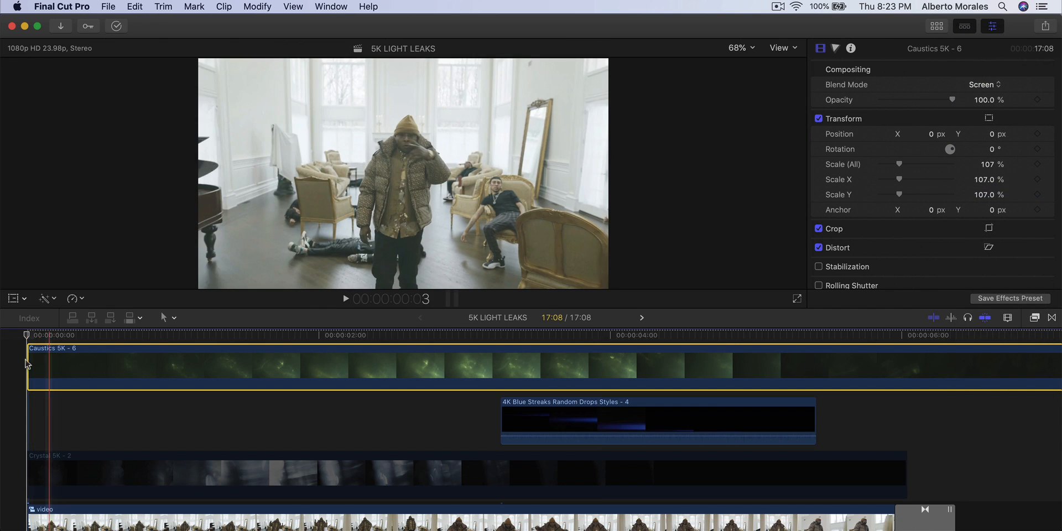
key(space)
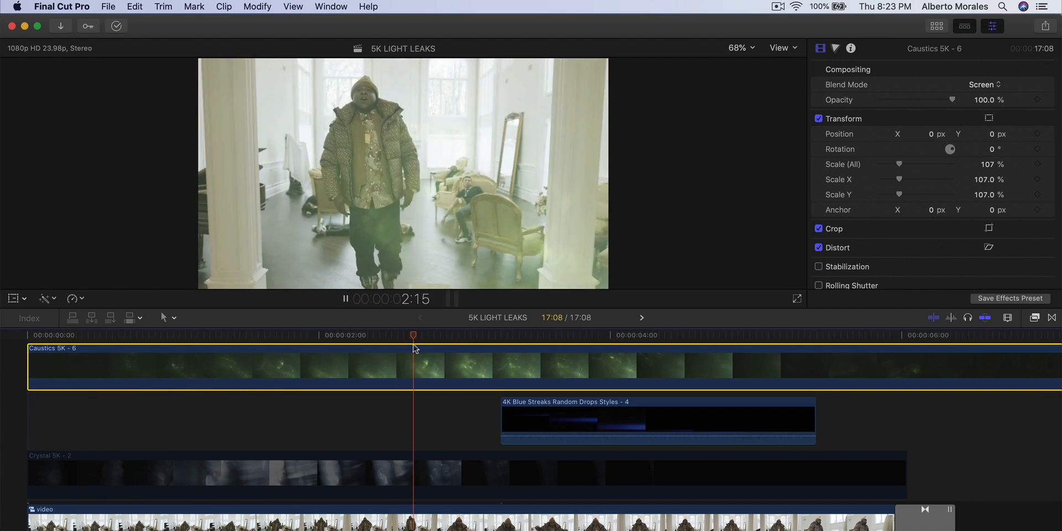
click(451, 335)
click(356, 364)
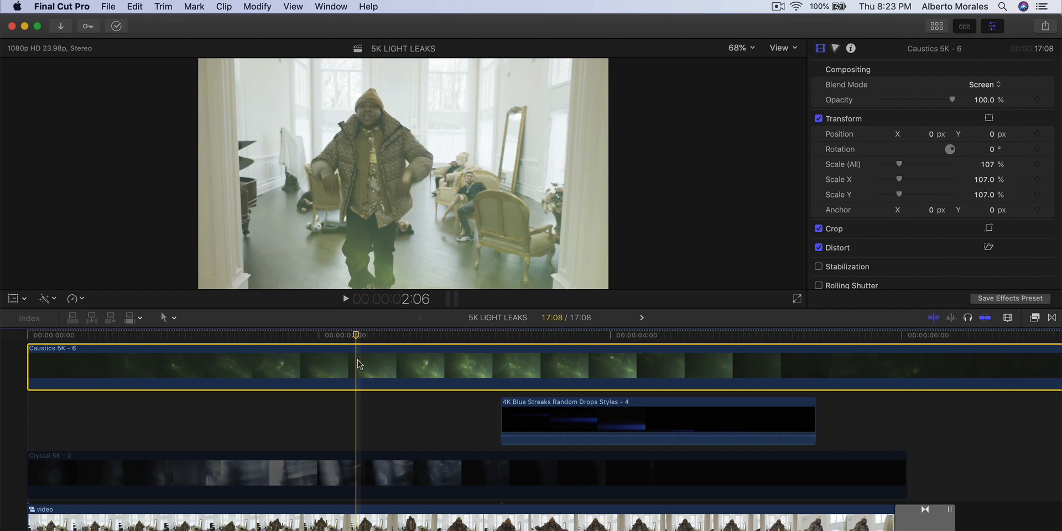
- Apply the Basic Compositing Tool effect to the Caustics 5K - 6 clip
click(1034, 319)
drag(923, 389, 531, 368)
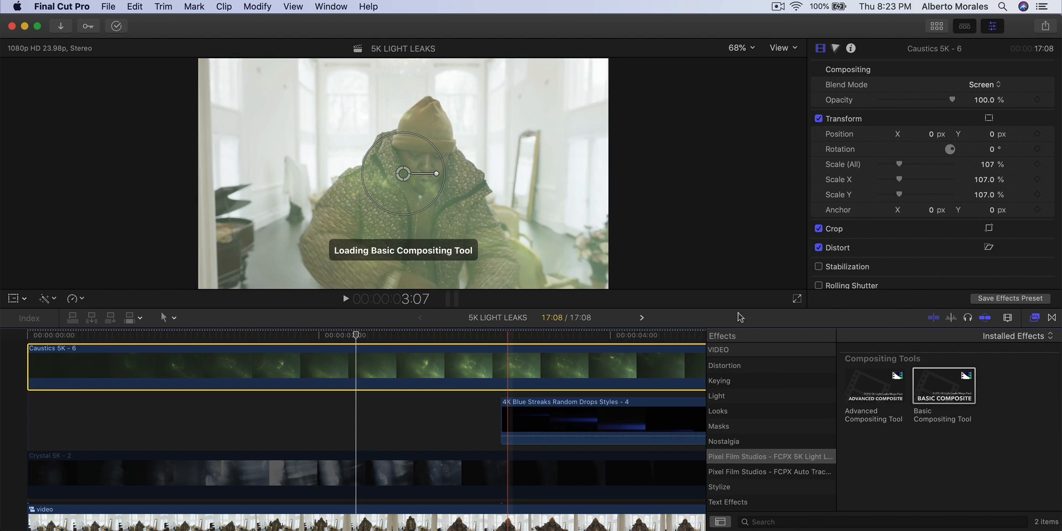
click(1034, 319)
- Enable Hue/Saturation for the Caustics overlay with a hue of 168.0° and a saturation of 0.89
scroll(852, 157, down, 5)
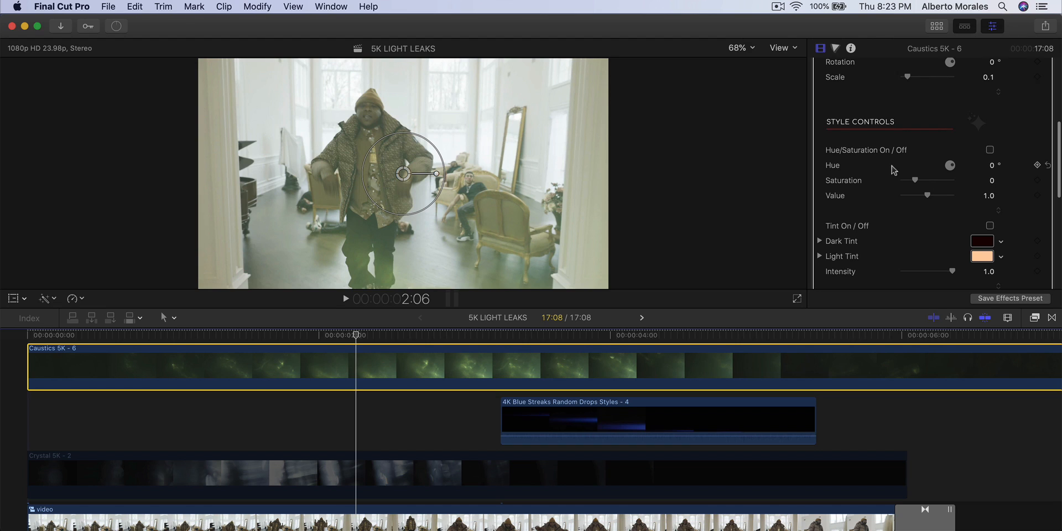
scroll(996, 149, down, 1)
click(990, 141)
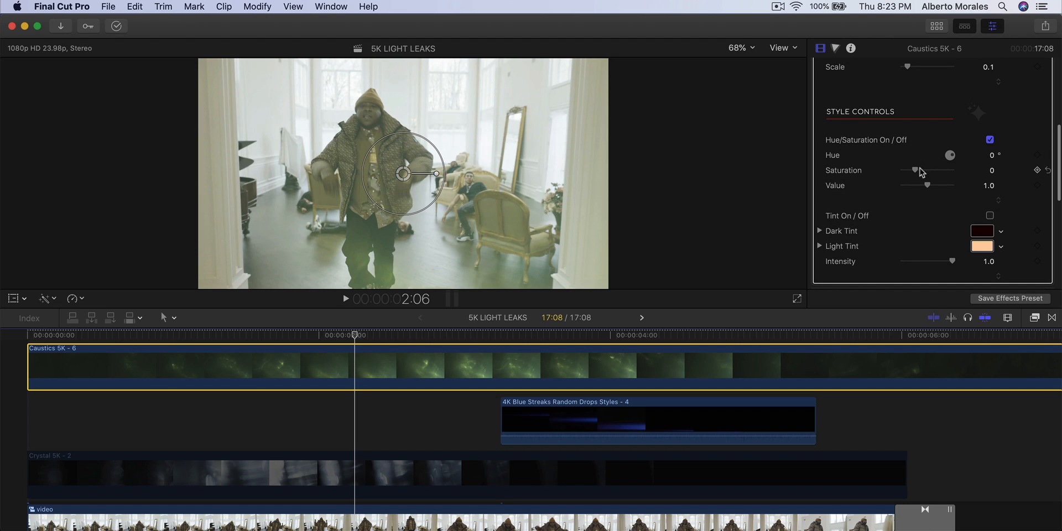
drag(952, 146, 945, 142)
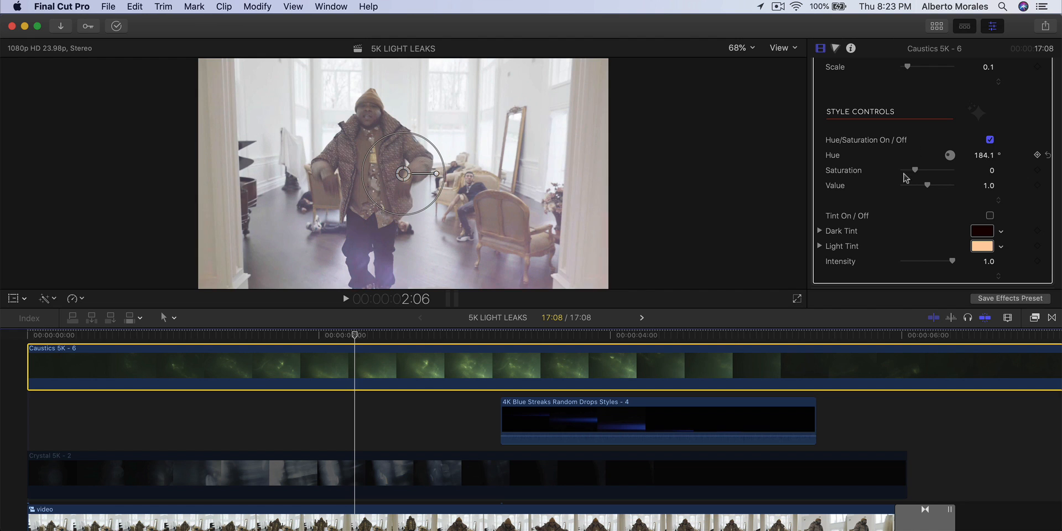
mouse_move(915, 171)
mouse_down()
mouse_move(936, 171)
mouse_move(926, 172)
mouse_up()
- Play the recolored Caustics overlay from near the start of the timeline
click(66, 382)
key(space)
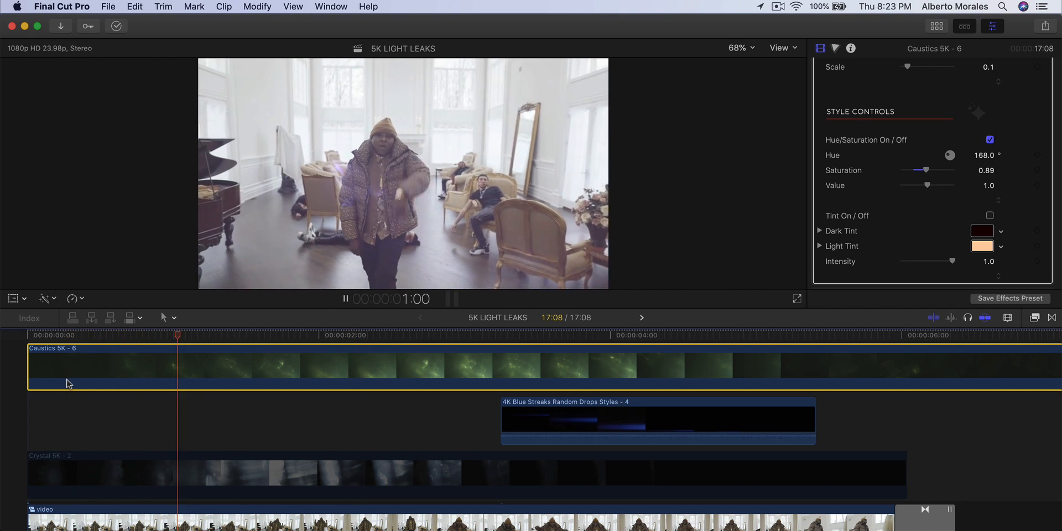
key(space)
- Adjust the Caustics overlay's style value and transform it to position X 0.03, Y 0.16, rotation 21.3° and scale 0.04
scroll(966, 166, down, 2)
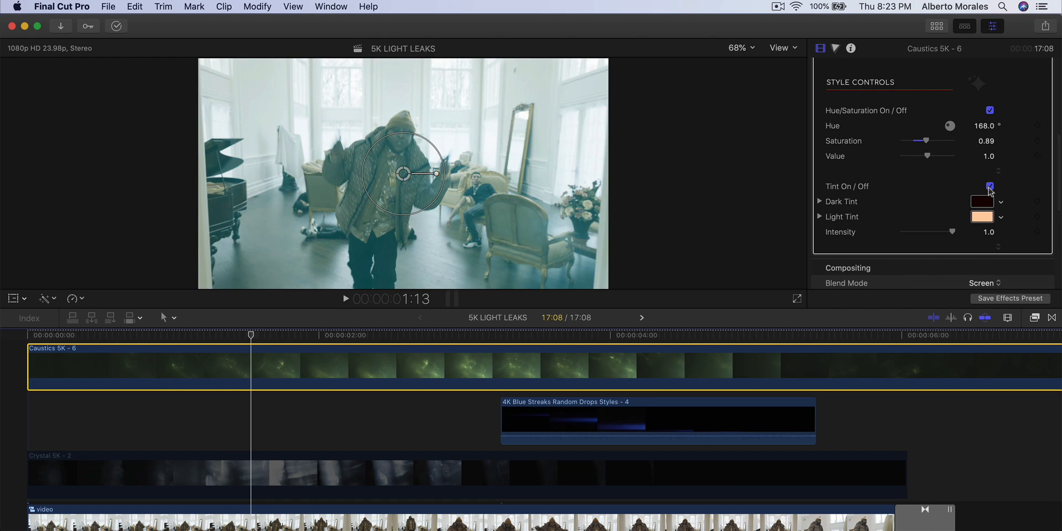
drag(927, 156, 919, 160)
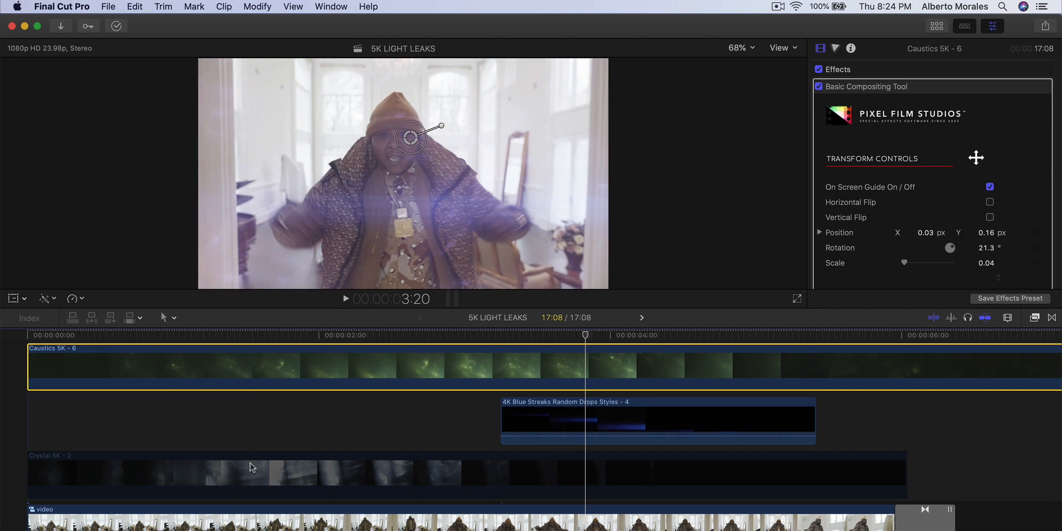
- Re-enable the Crystal 5K - 2 clip and play all the stacked light leaks from the start of the timeline
click(225, 475)
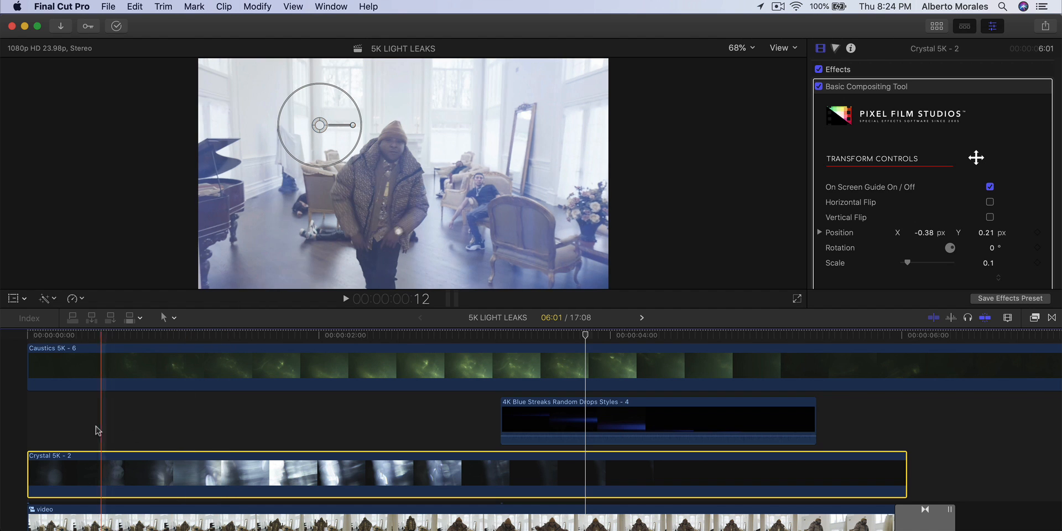
key(space)
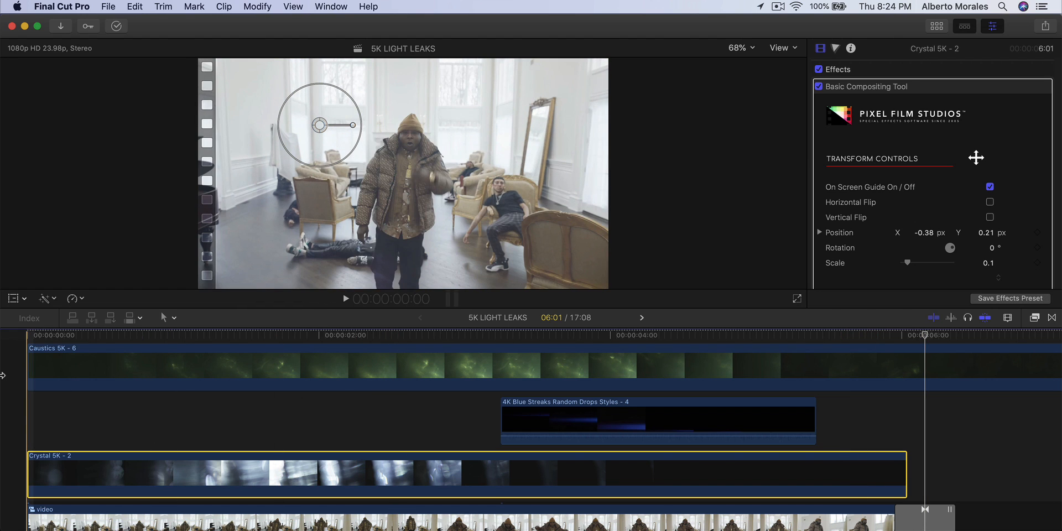
key(space)
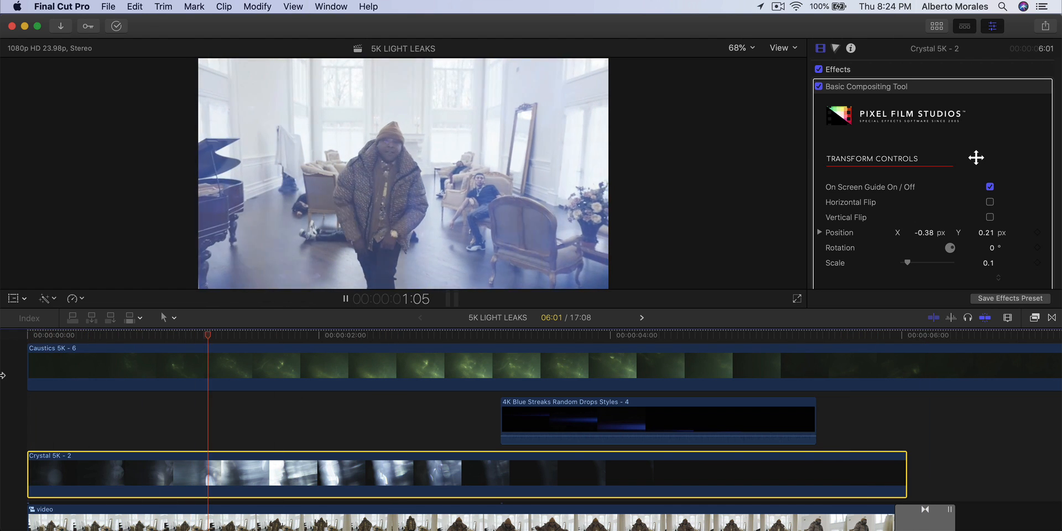